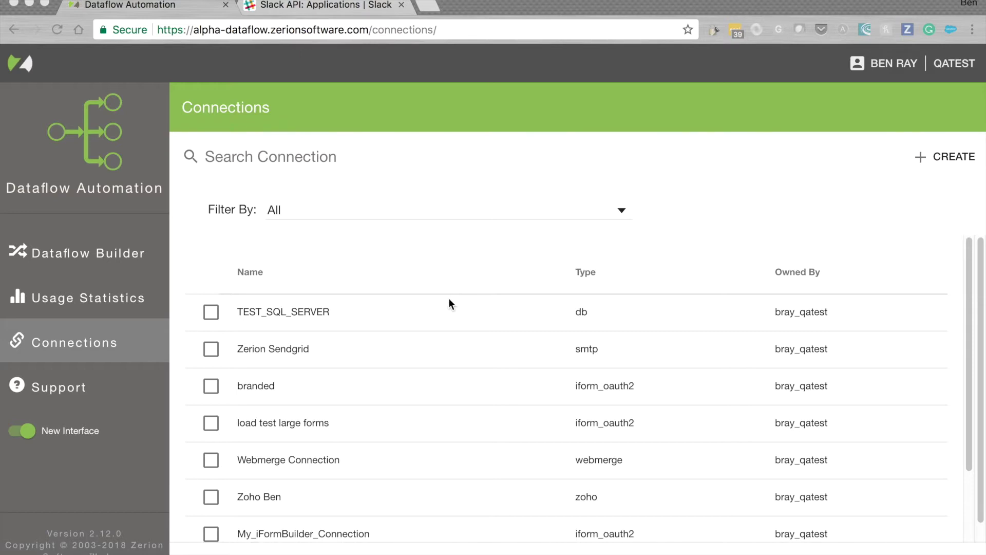
Step: Switch to the Slack API site's Your Apps page
{"action": "left_click", "coordinate": [571, 161]}
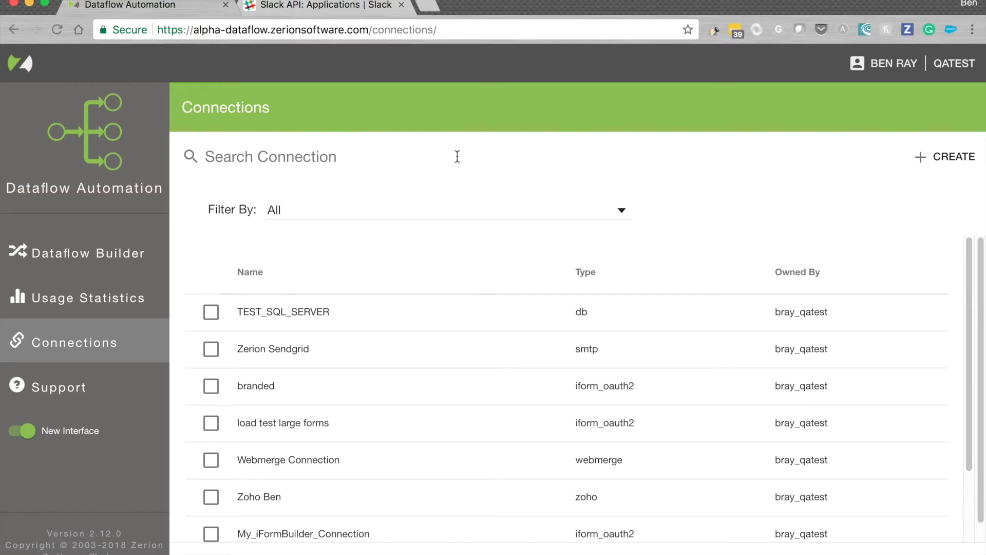
{"action": "left_click", "coordinate": [304, 7]}
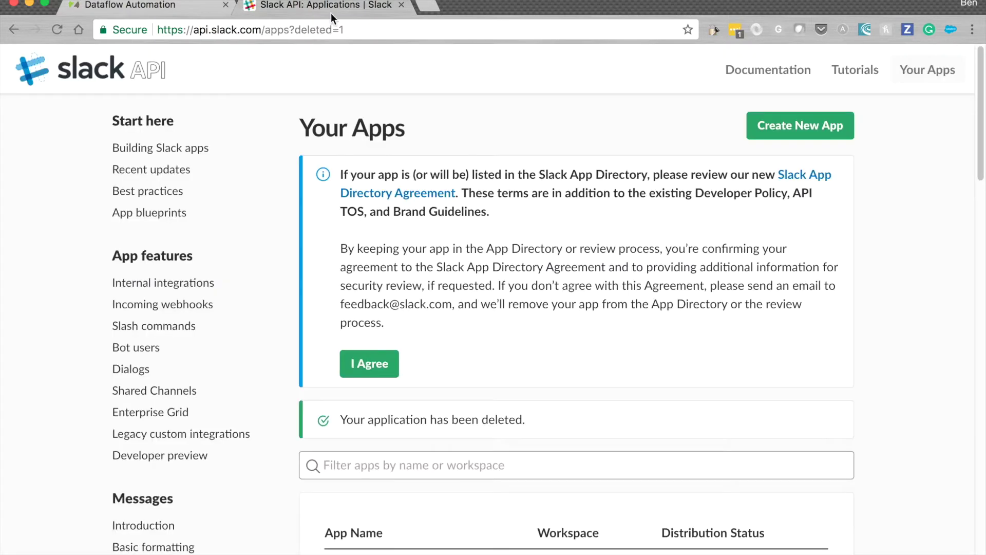
{"action": "left_click", "coordinate": [334, 32]}
{"action": "left_click", "coordinate": [308, 30]}
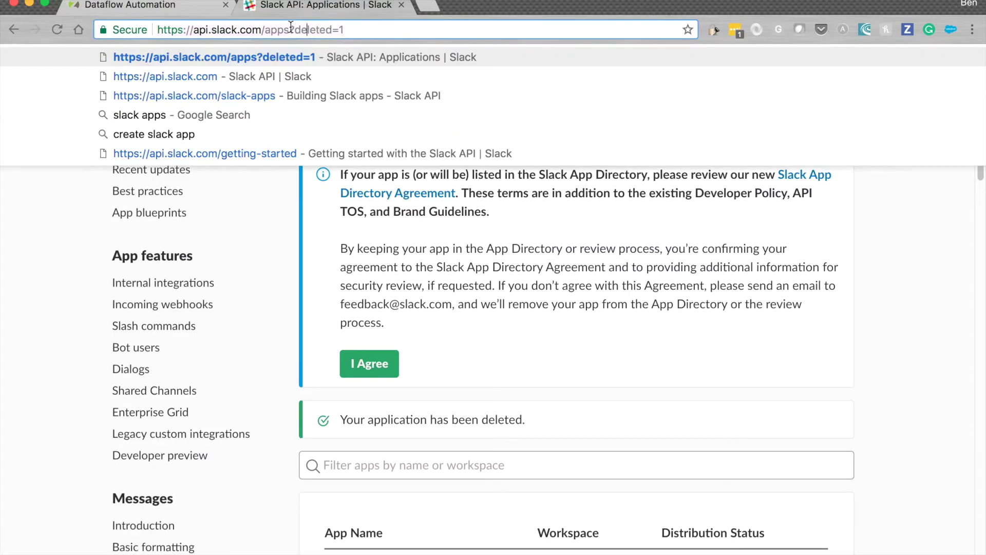
{"action": "key", "text": "Escape"}
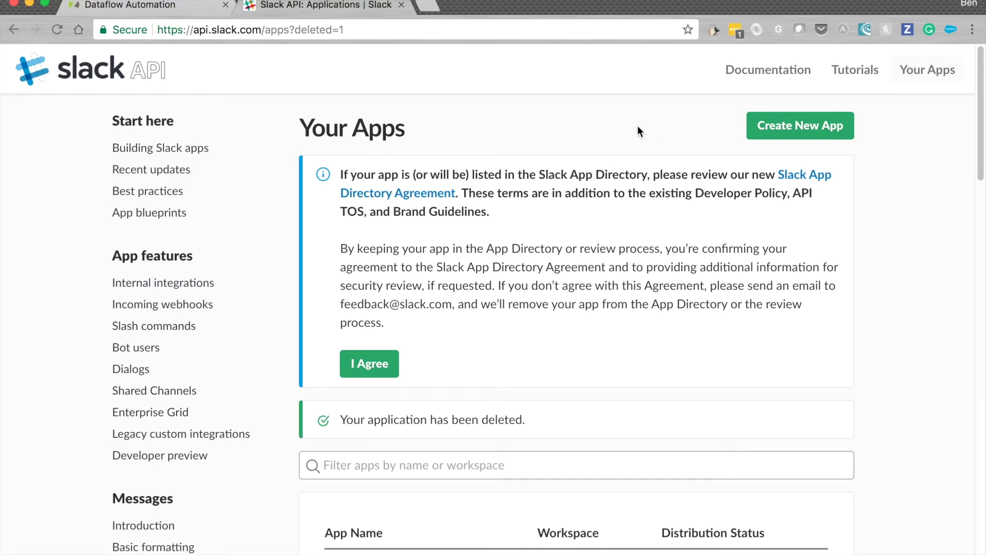
Step: Create a new Slack app named "My Slack App" in the zerion development workspace
{"action": "left_click", "coordinate": [817, 128]}
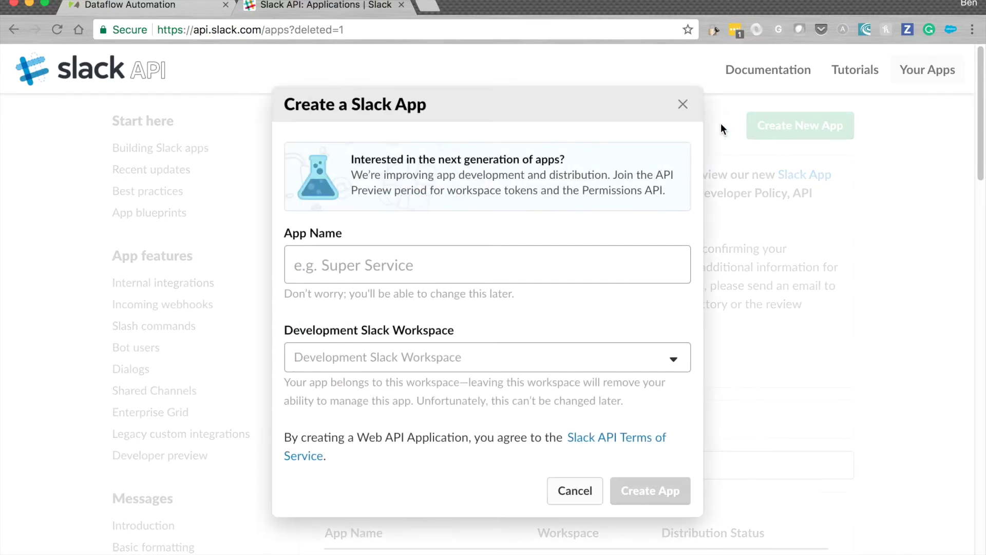
{"action": "left_click", "coordinate": [380, 259]}
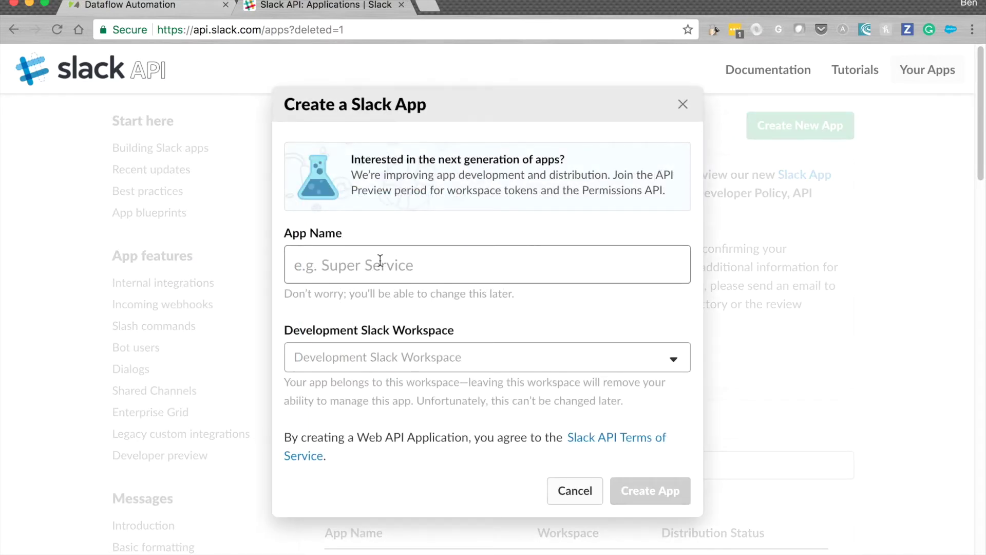
{"action": "type", "text": "My Sla"}
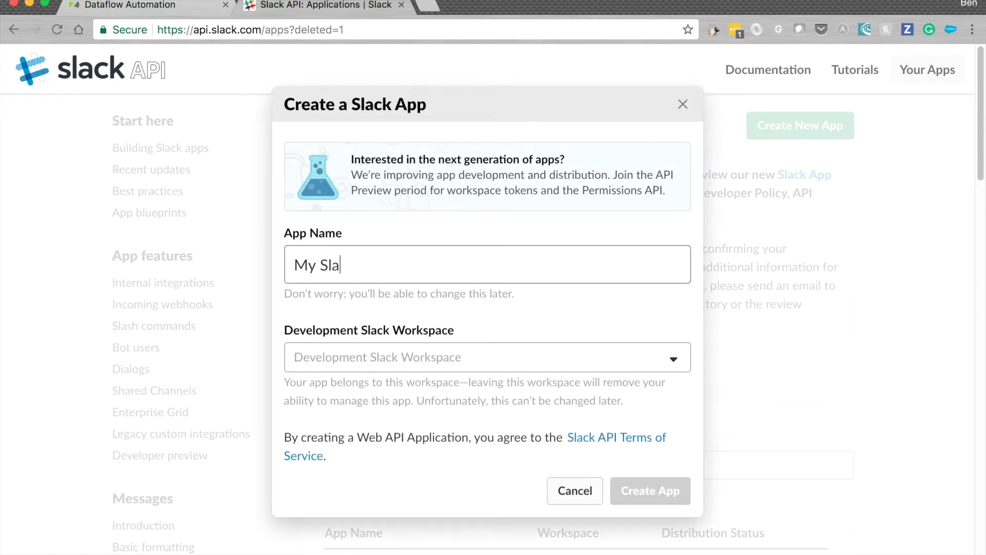
{"action": "type", "text": "ck App"}
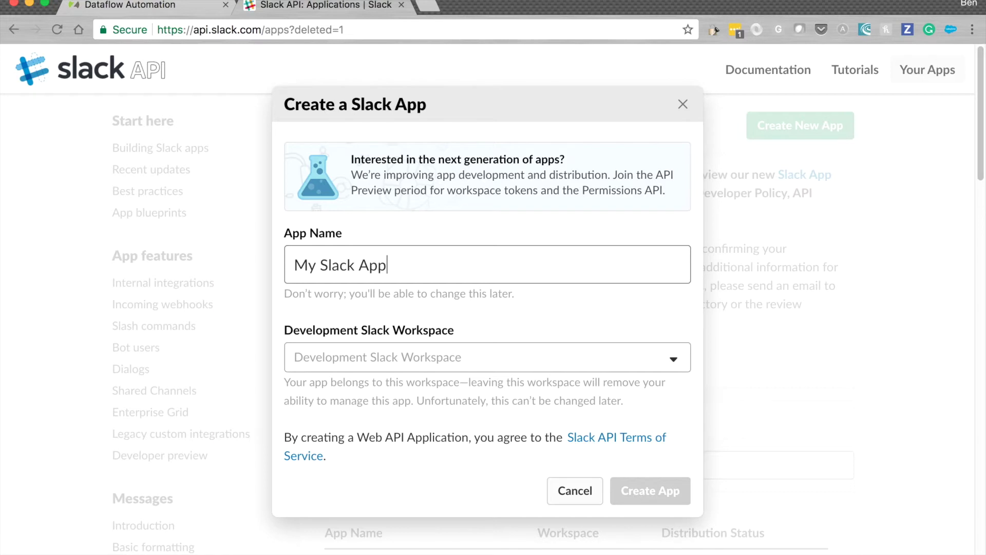
{"action": "left_click", "coordinate": [360, 362]}
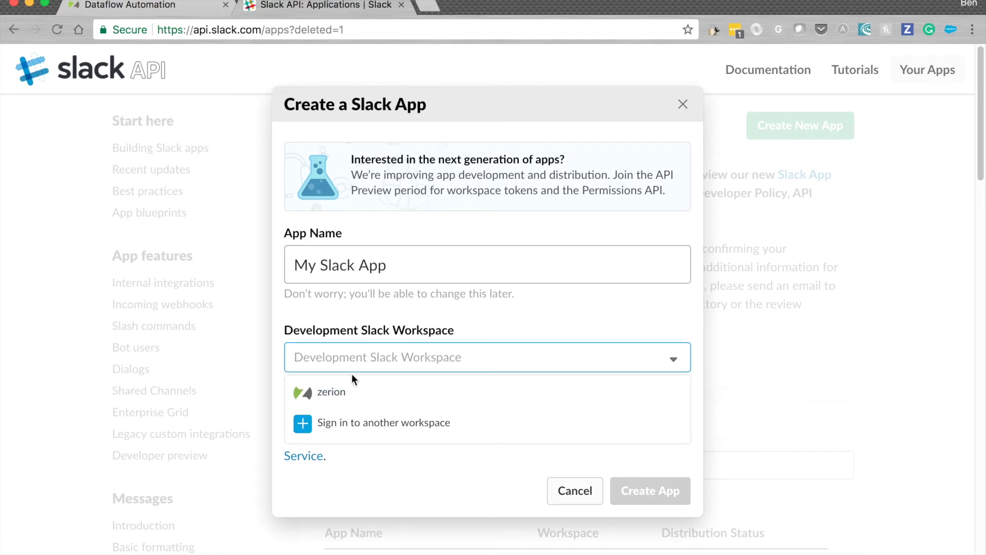
{"action": "left_click", "coordinate": [341, 400]}
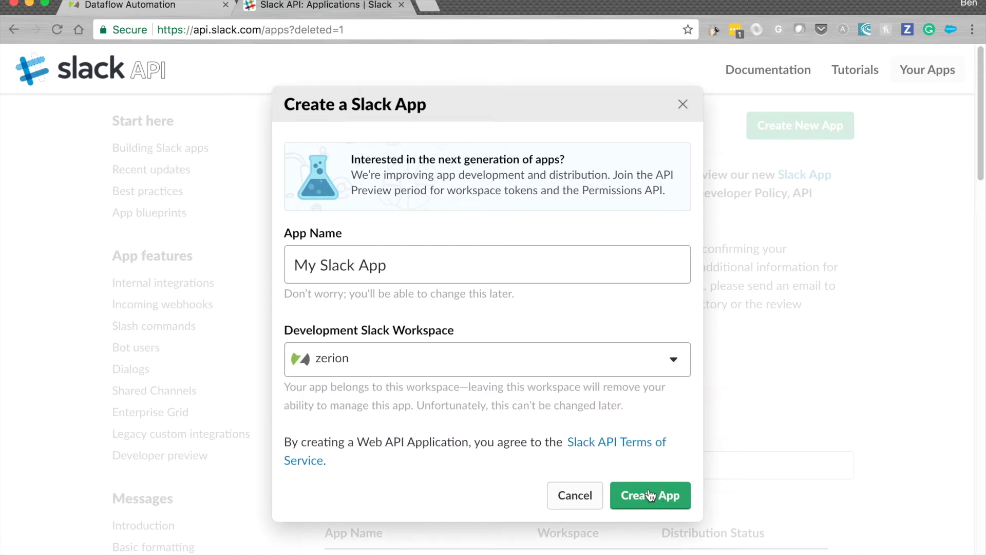
{"action": "left_click", "coordinate": [650, 494]}
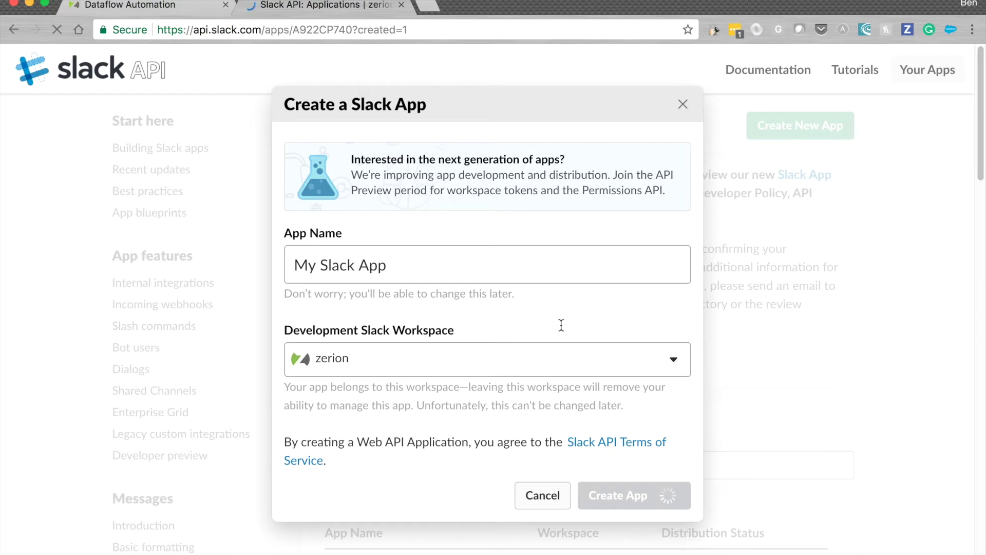
{"action": "scroll", "coordinate": [625, 244], "scroll_direction": "down", "scroll_amount": 3}
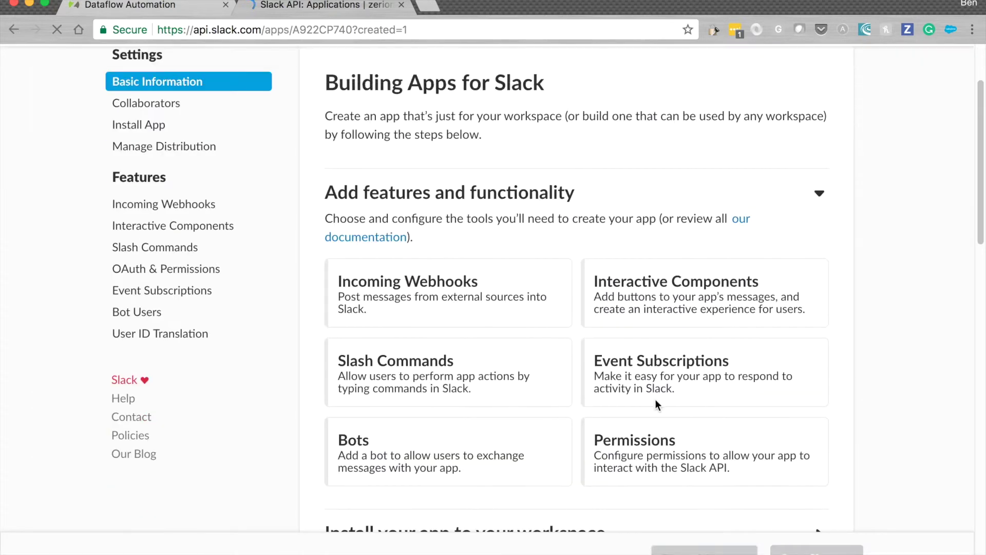
{"action": "left_click", "coordinate": [690, 452]}
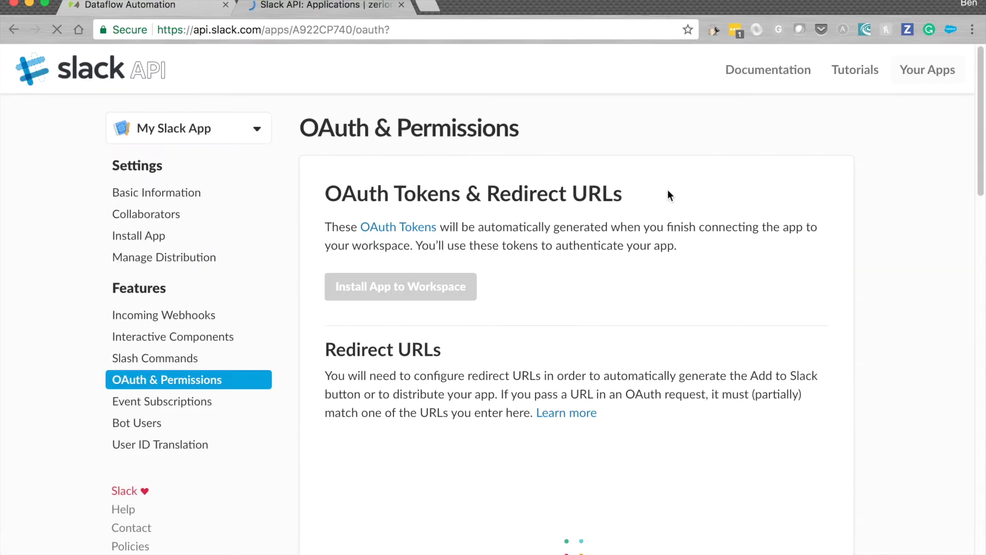
{"action": "scroll", "coordinate": [539, 221], "scroll_direction": "down", "scroll_amount": 2}
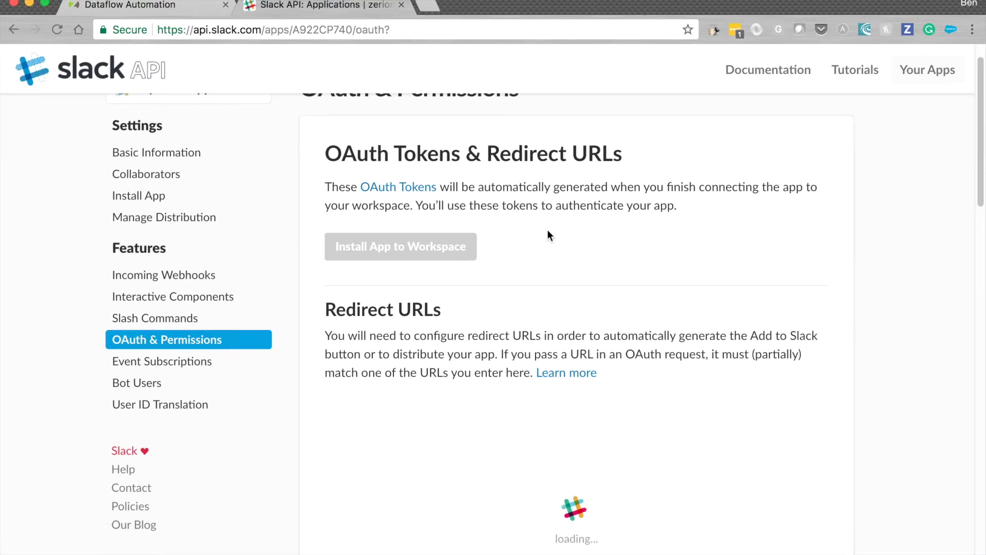
{"action": "scroll", "coordinate": [548, 232], "scroll_direction": "down", "scroll_amount": 3}
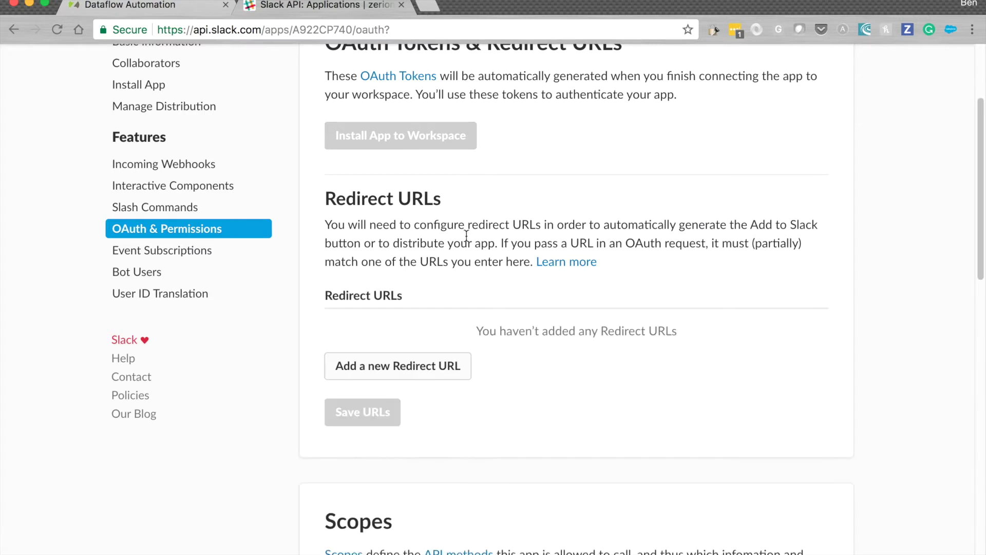
{"action": "left_click", "coordinate": [416, 366]}
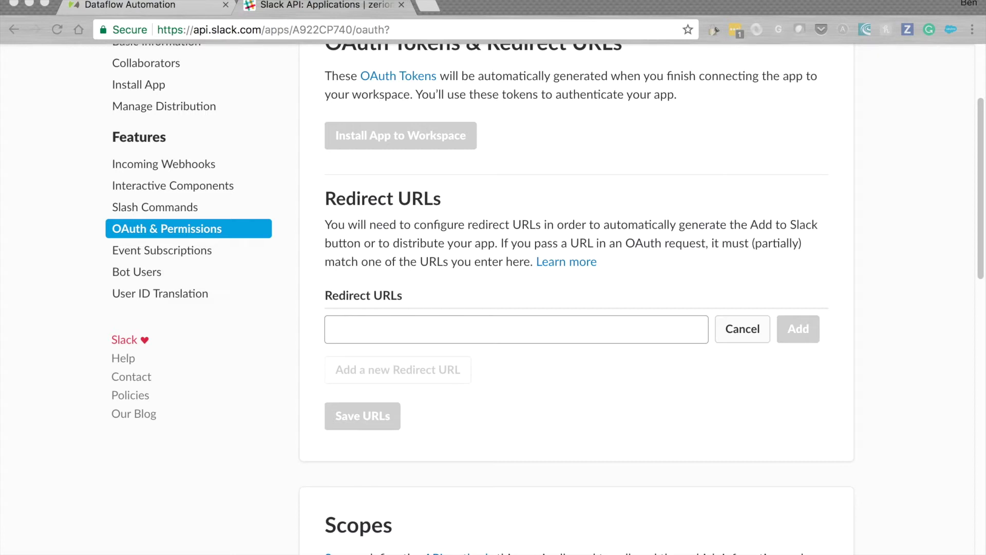
{"action": "left_click", "coordinate": [460, 320]}
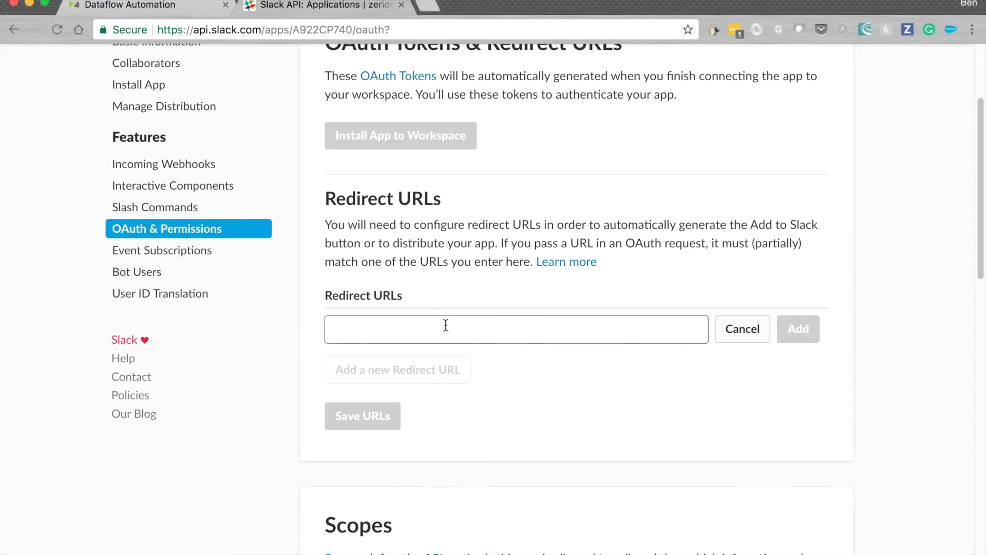
{"action": "key", "text": "super+v"}
Step: Examine the parts of the entered redirect URL: the server prefix, the API path and the domain name segment
{"action": "left_click", "coordinate": [489, 336]}
{"action": "left_click_drag", "start_coordinate": [488, 336], "coordinate": [291, 326]}
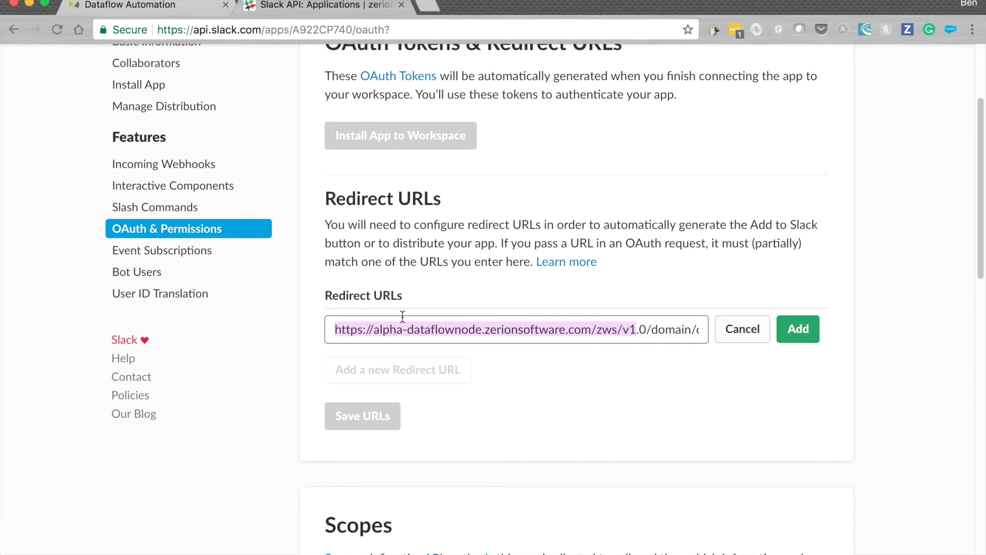
{"action": "left_click", "coordinate": [341, 327]}
{"action": "double_click", "coordinate": [381, 329]}
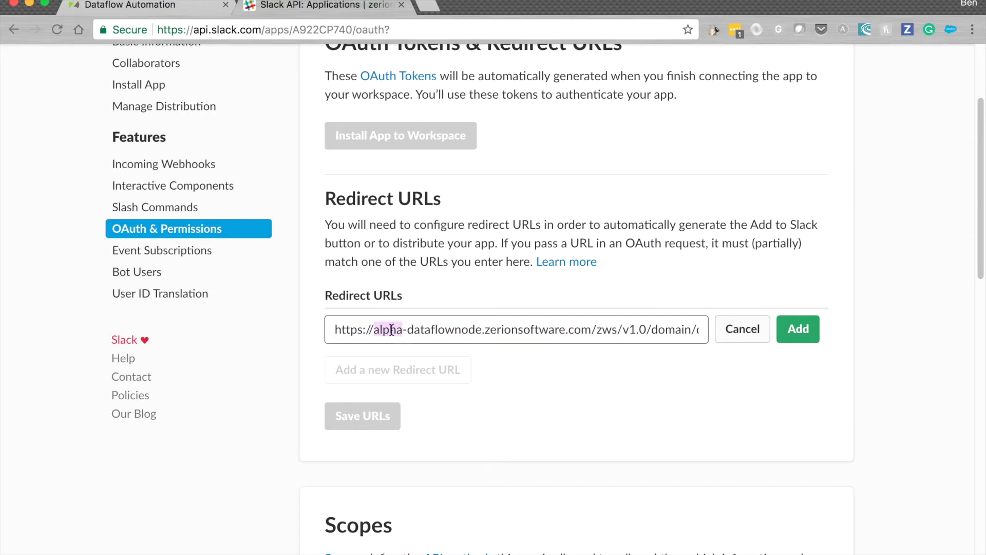
{"action": "left_click_drag", "start_coordinate": [410, 329], "coordinate": [375, 329]}
{"action": "key", "text": "BackSpace"}
{"action": "key", "text": "super+z"}
{"action": "left_click", "coordinate": [408, 328]}
{"action": "left_click_drag", "start_coordinate": [630, 327], "coordinate": [698, 331]}
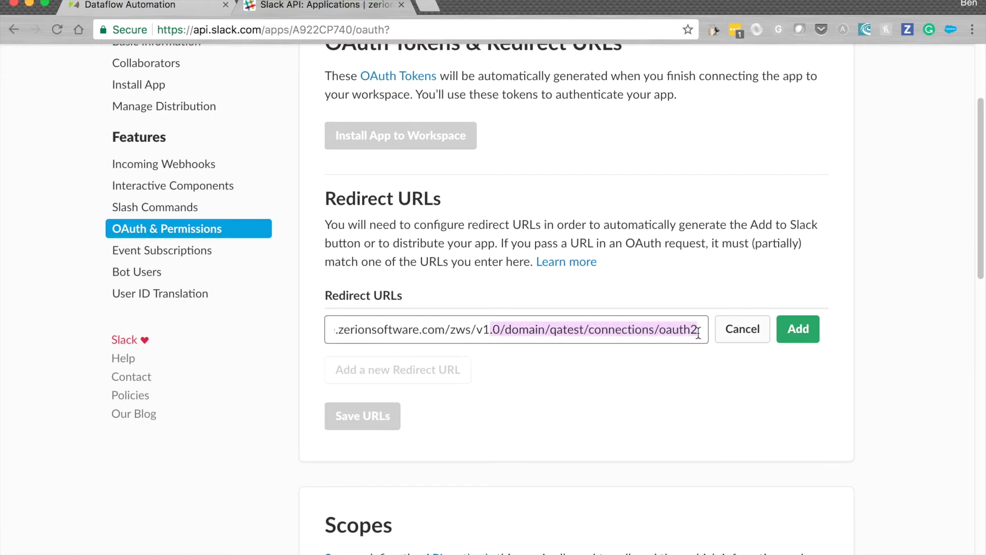
{"action": "left_click", "coordinate": [554, 329]}
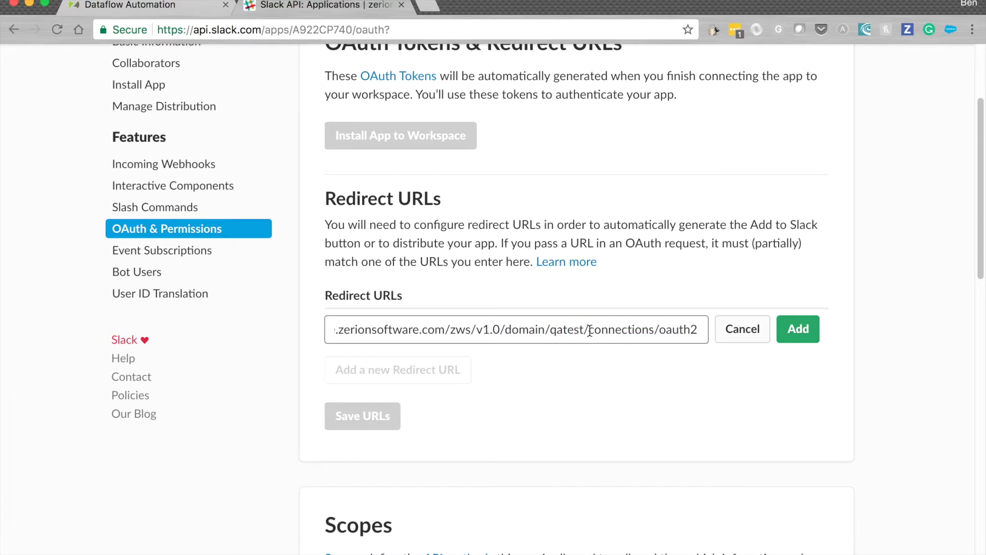
{"action": "double_click", "coordinate": [563, 329]}
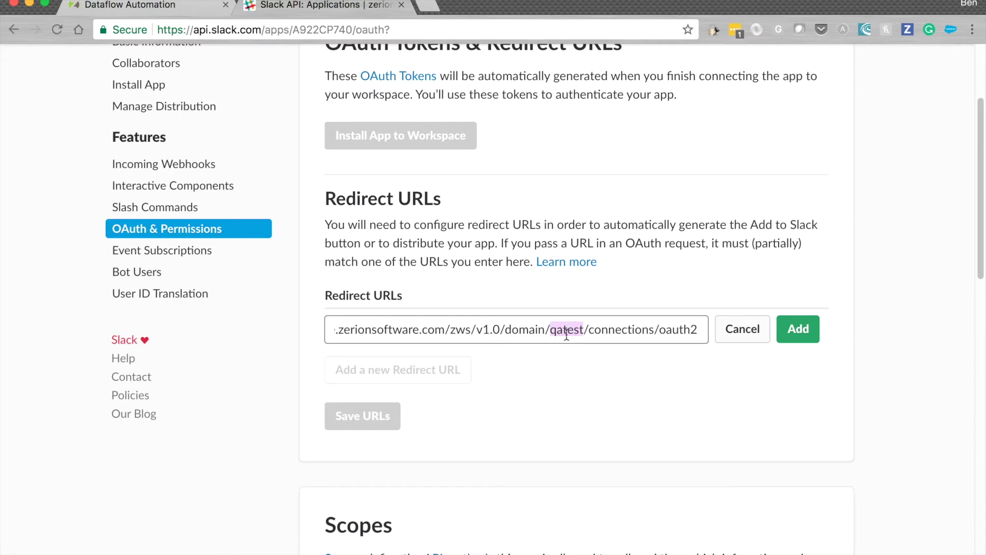
Step: Add the entered redirect URL to the app and save the URLs
{"action": "left_click", "coordinate": [790, 333]}
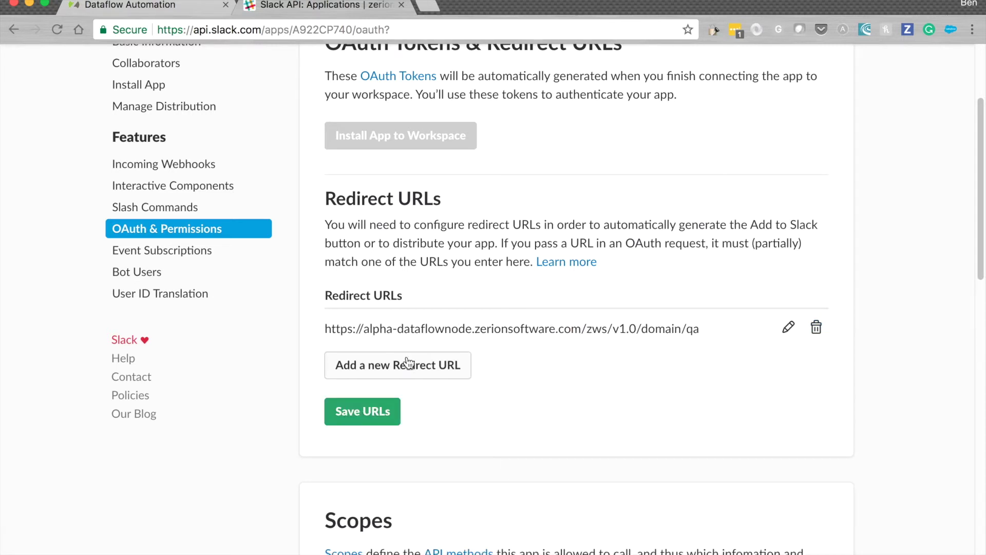
{"action": "left_click", "coordinate": [359, 414]}
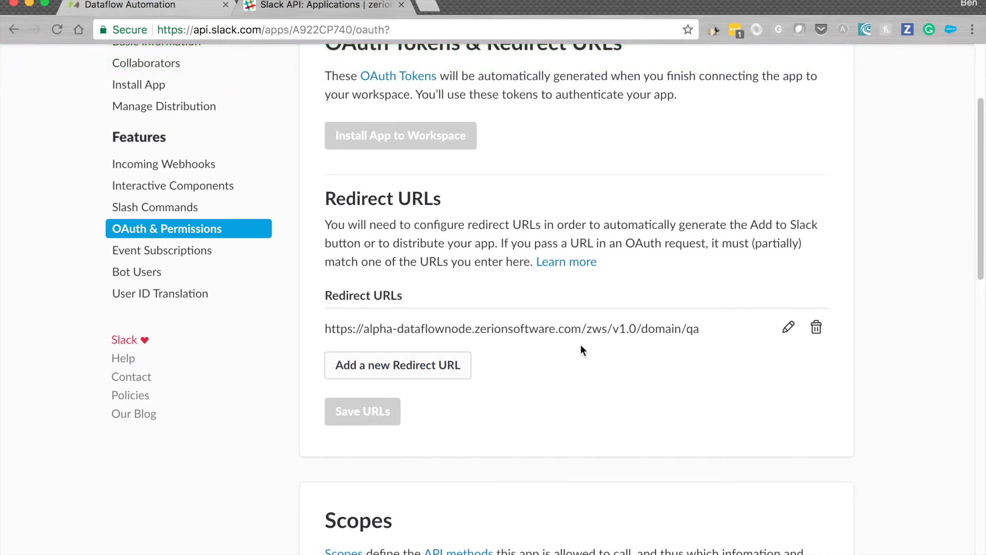
Step: Add the channels:history permission scope, found by searching for "channel", and save the scope changes
{"action": "scroll", "coordinate": [517, 336], "scroll_direction": "down", "scroll_amount": 5}
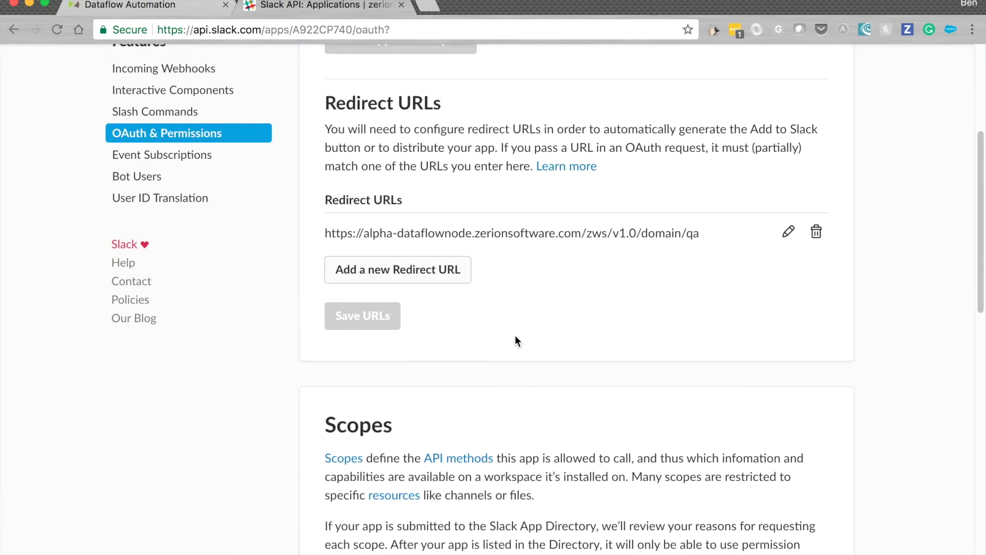
{"action": "scroll", "coordinate": [514, 336], "scroll_direction": "down", "scroll_amount": 2}
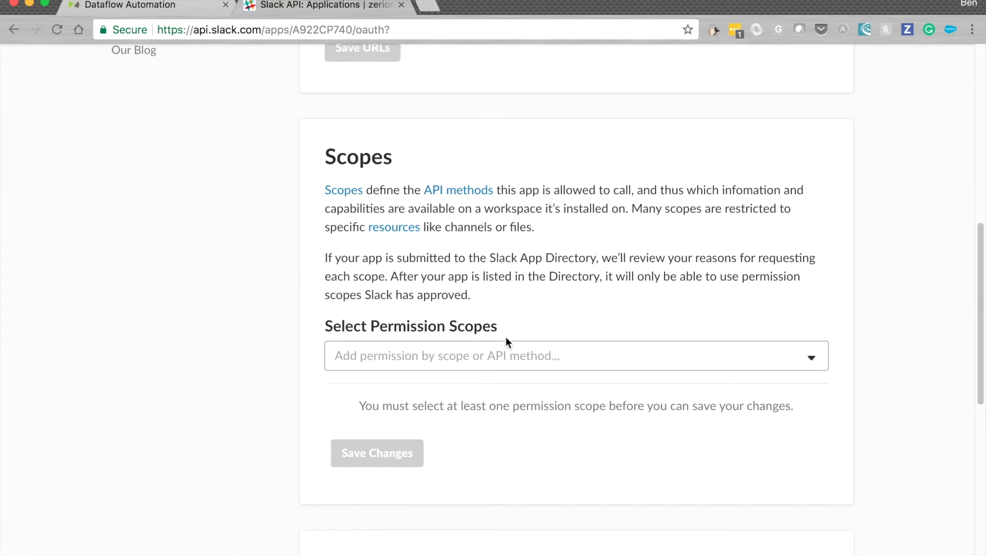
{"action": "left_click", "coordinate": [421, 343]}
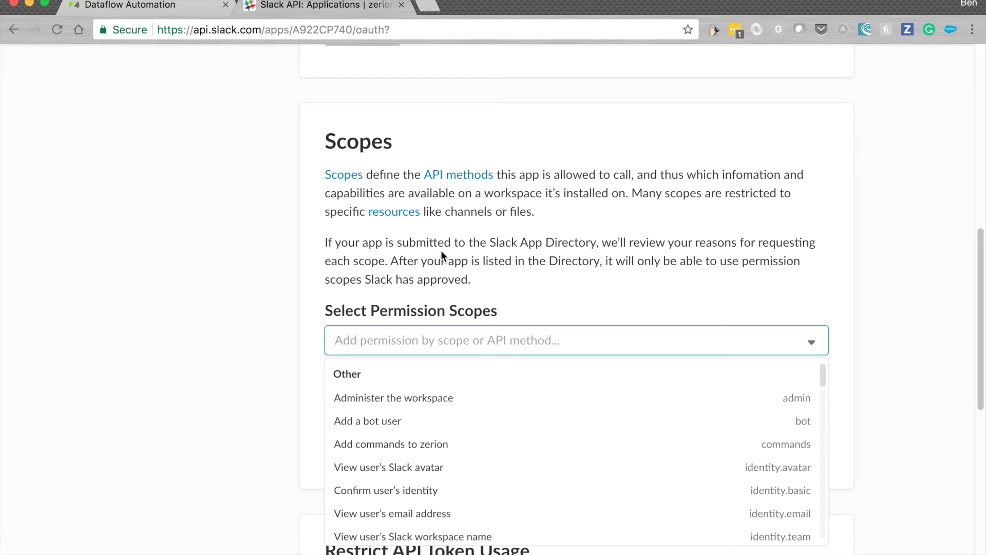
{"action": "type", "text": "channel"}
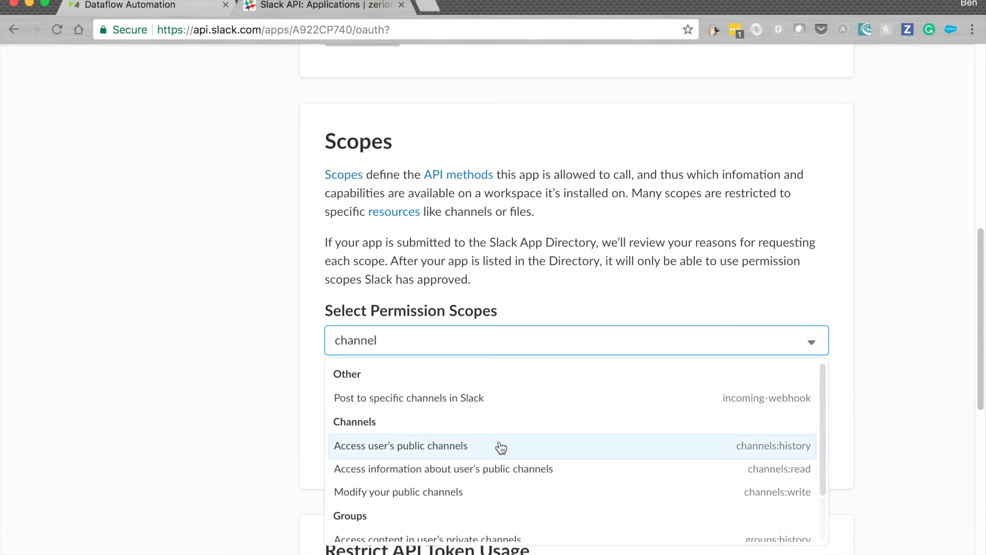
{"action": "left_click", "coordinate": [516, 452]}
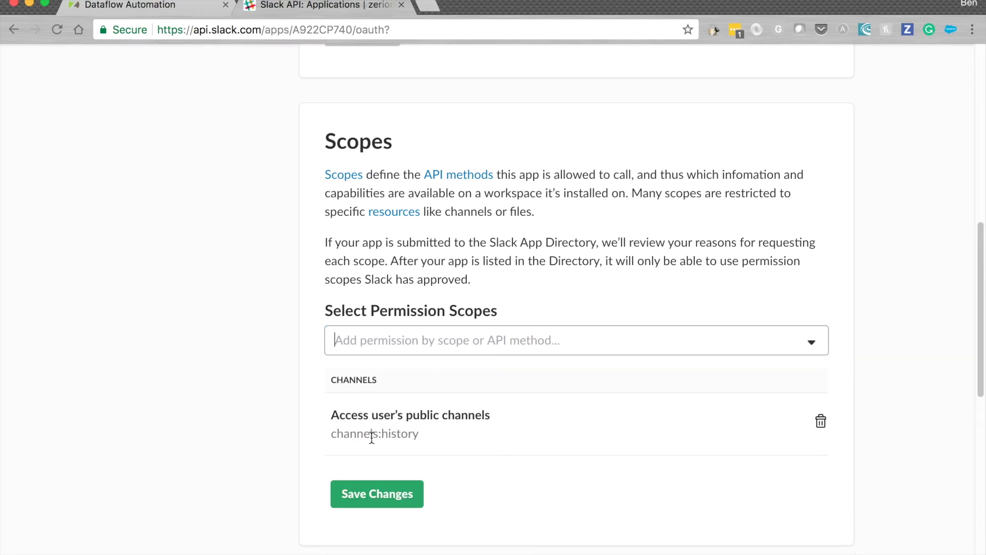
{"action": "left_click", "coordinate": [381, 494]}
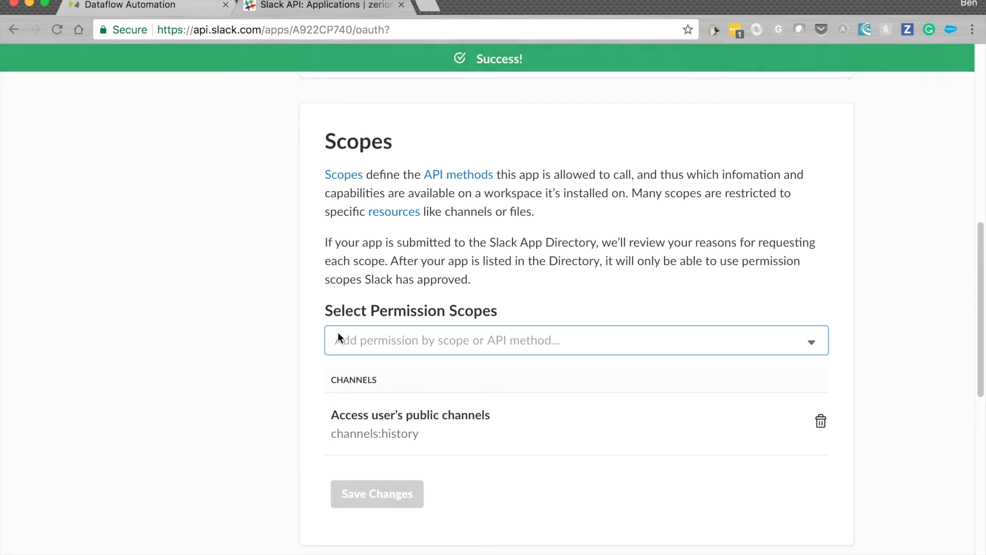
Step: View the App Credentials in the app's Basic Information and switch back to the Dataflow Automation connections page
{"action": "scroll", "coordinate": [305, 308], "scroll_direction": "up", "scroll_amount": 3}
{"action": "scroll", "coordinate": [305, 312], "scroll_direction": "up", "scroll_amount": 8}
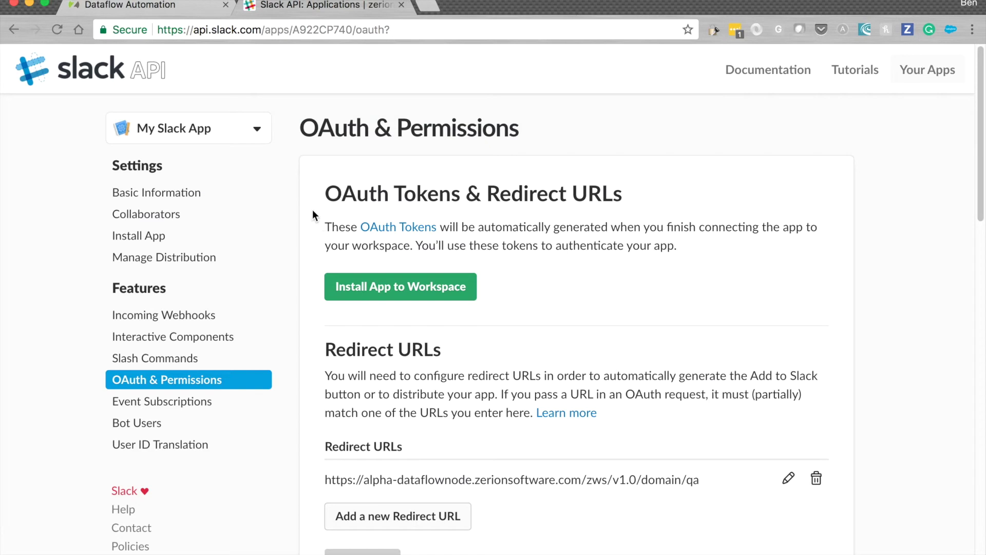
{"action": "left_click", "coordinate": [193, 201]}
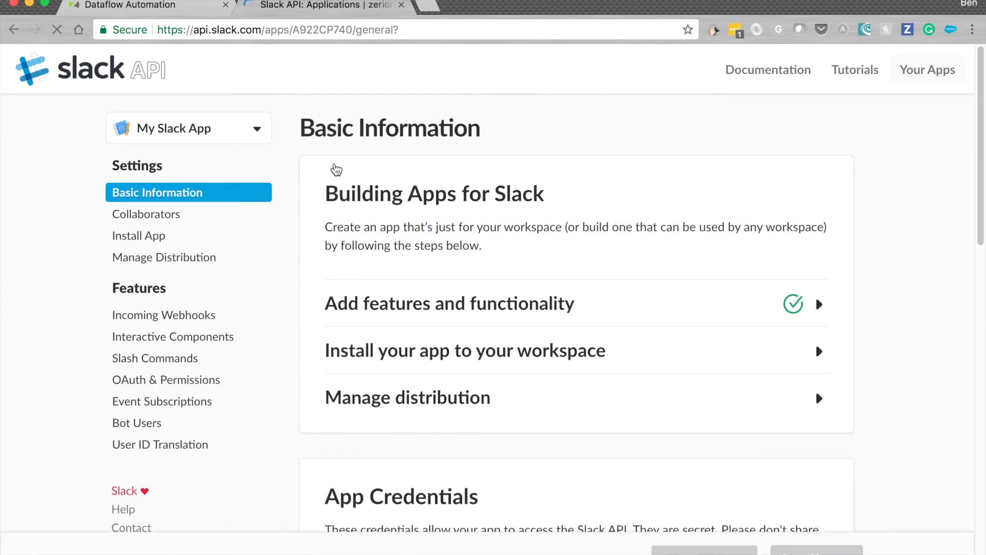
{"action": "scroll", "coordinate": [331, 170], "scroll_direction": "down", "scroll_amount": 3}
{"action": "scroll", "coordinate": [324, 167], "scroll_direction": "down", "scroll_amount": 5}
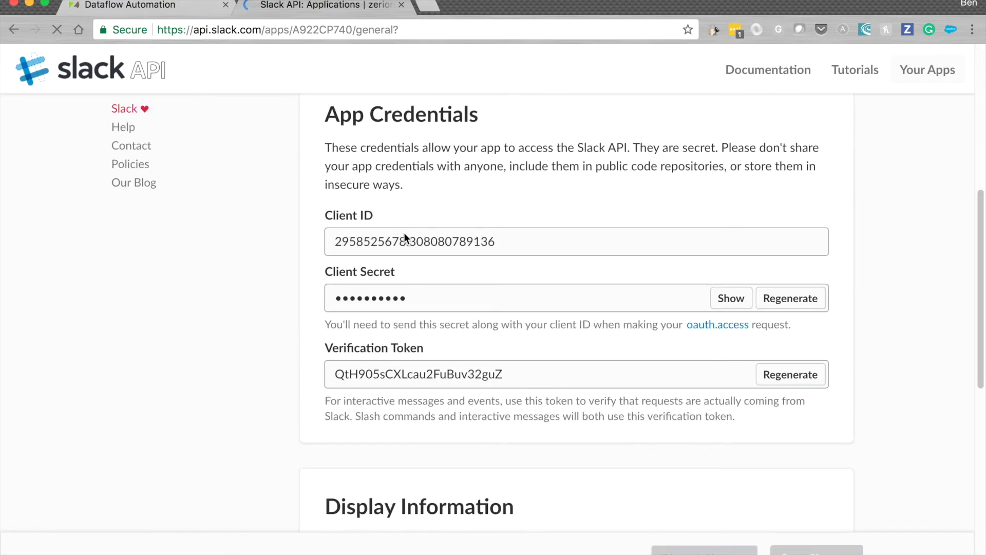
{"action": "scroll", "coordinate": [411, 252], "scroll_direction": "up", "scroll_amount": 1}
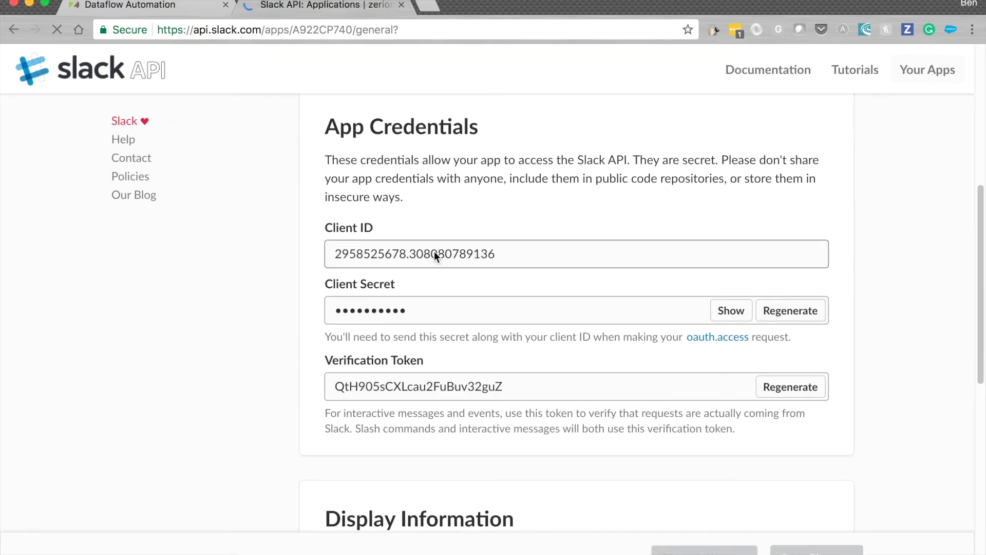
{"action": "left_click", "coordinate": [168, 8]}
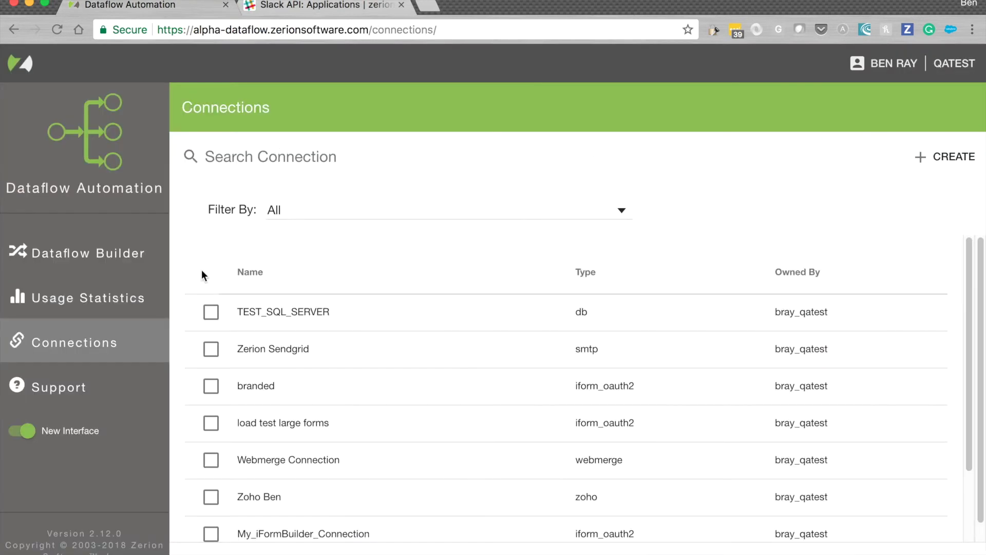
Step: Create a new connection named Slack_Connection and set its type to OAuth2
{"action": "left_click", "coordinate": [956, 162]}
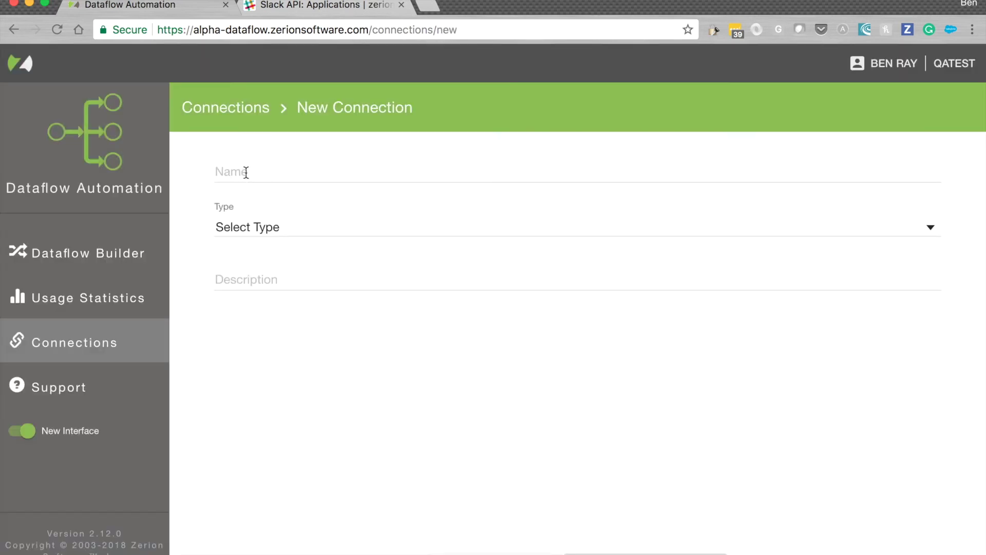
{"action": "left_click", "coordinate": [245, 171]}
{"action": "type", "text": "Slack"}
{"action": "key", "text": "BackSpace"}
{"action": "type", "text": "_Connection"}
{"action": "left_click", "coordinate": [242, 226]}
{"action": "left_click", "coordinate": [296, 340]}
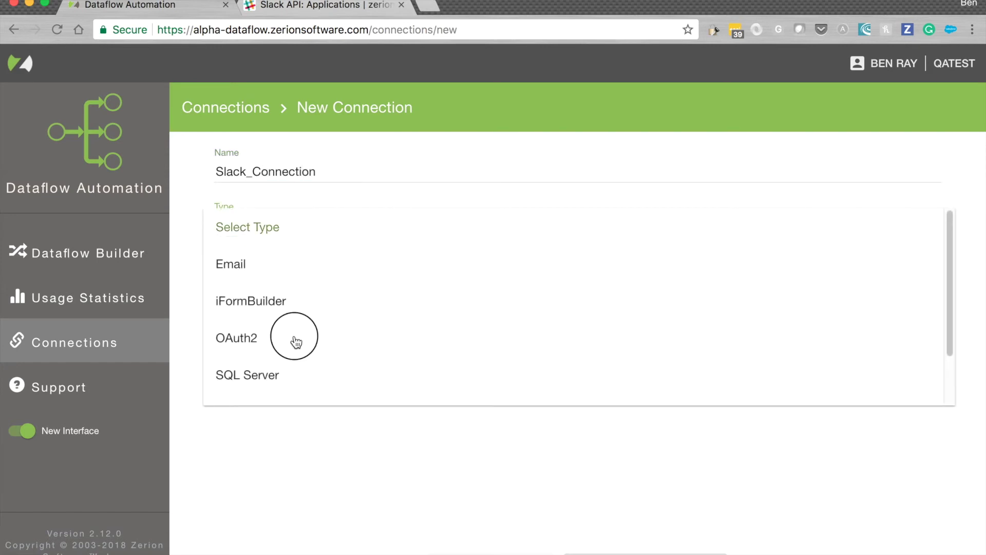
Step: Copy the Client ID from the Slack app's credentials into the new connection's Client Id field in Dataflow Automation
{"action": "scroll", "coordinate": [323, 269], "scroll_direction": "down", "scroll_amount": 1}
{"action": "left_click", "coordinate": [292, 315]}
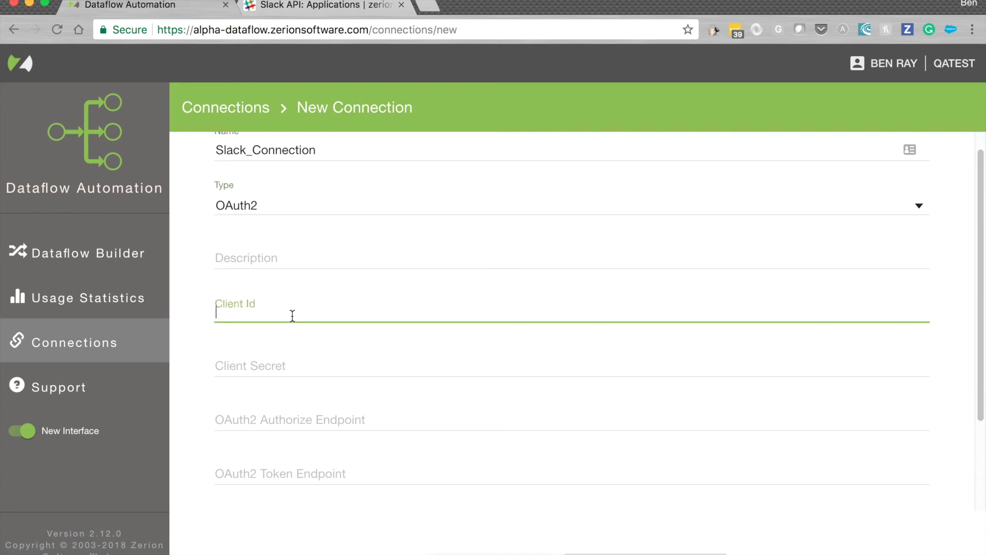
{"action": "left_click", "coordinate": [310, 6]}
{"action": "left_click", "coordinate": [400, 260]}
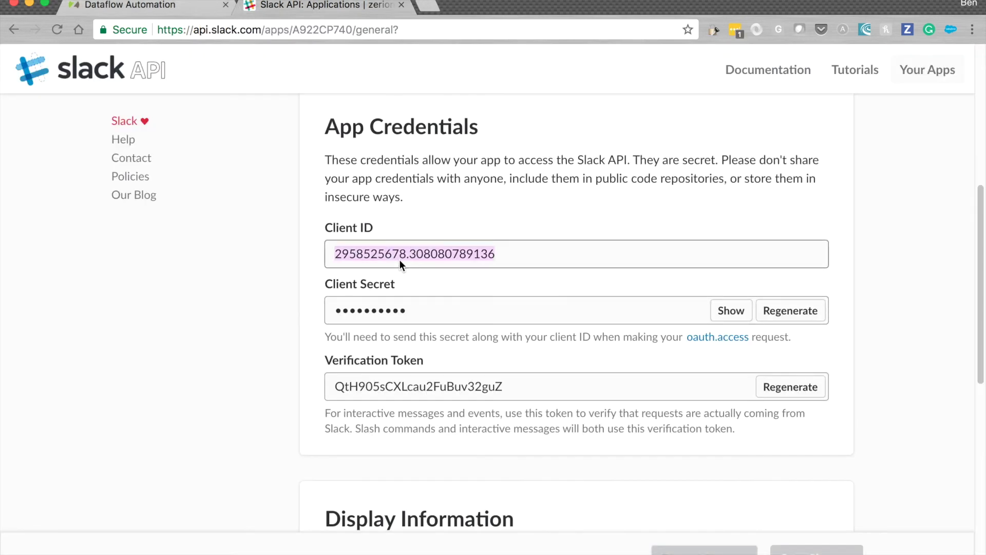
{"action": "key", "text": "super+c"}
{"action": "left_click", "coordinate": [195, 6]}
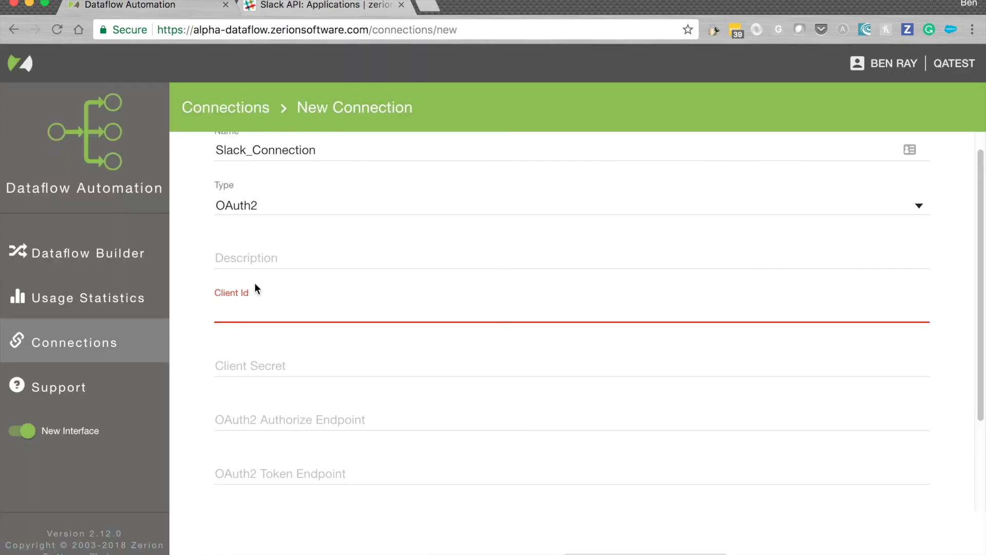
{"action": "key", "text": "super+v"}
Step: Reveal the Slack app's Client Secret and copy it into the Client Secret field of the Dataflow Automation connection
{"action": "left_click", "coordinate": [329, 10]}
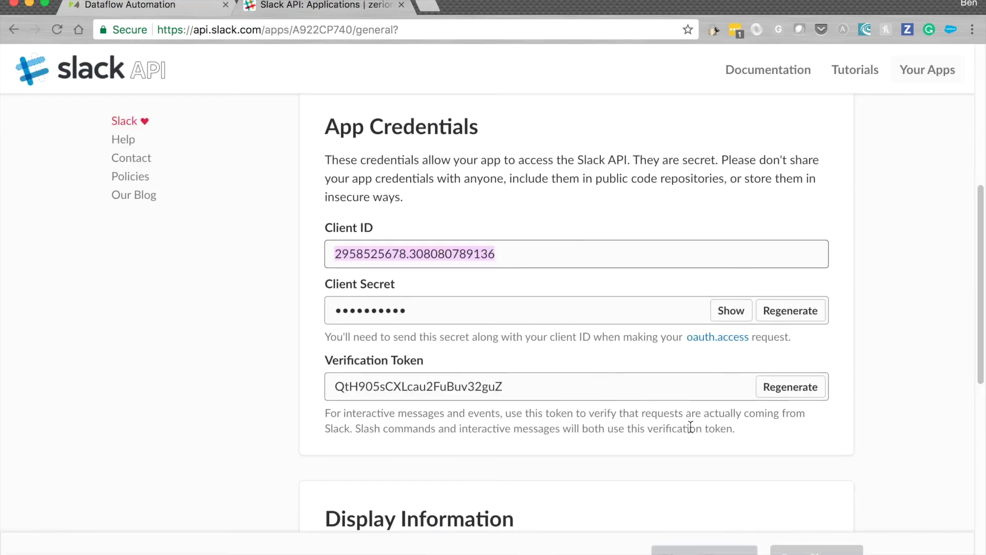
{"action": "left_click", "coordinate": [732, 311]}
{"action": "key", "text": "super+c"}
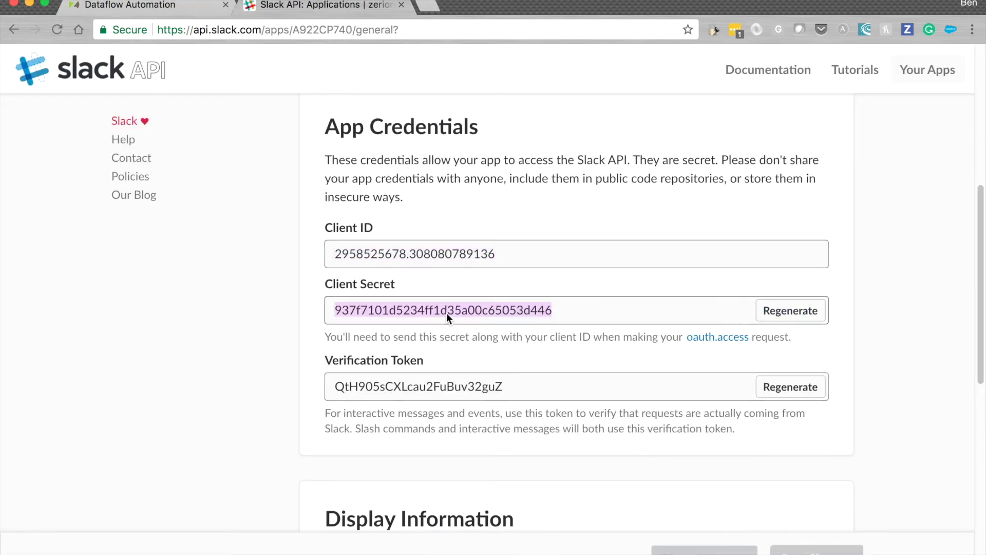
{"action": "left_click", "coordinate": [206, 6]}
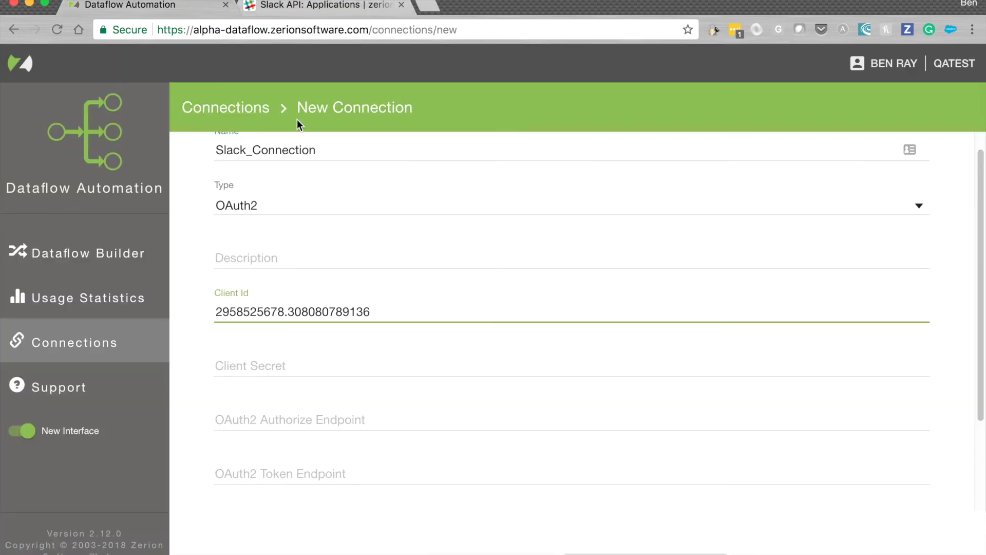
{"action": "left_click", "coordinate": [321, 363]}
{"action": "key", "text": "super+v"}
{"action": "left_click", "coordinate": [307, 7]}
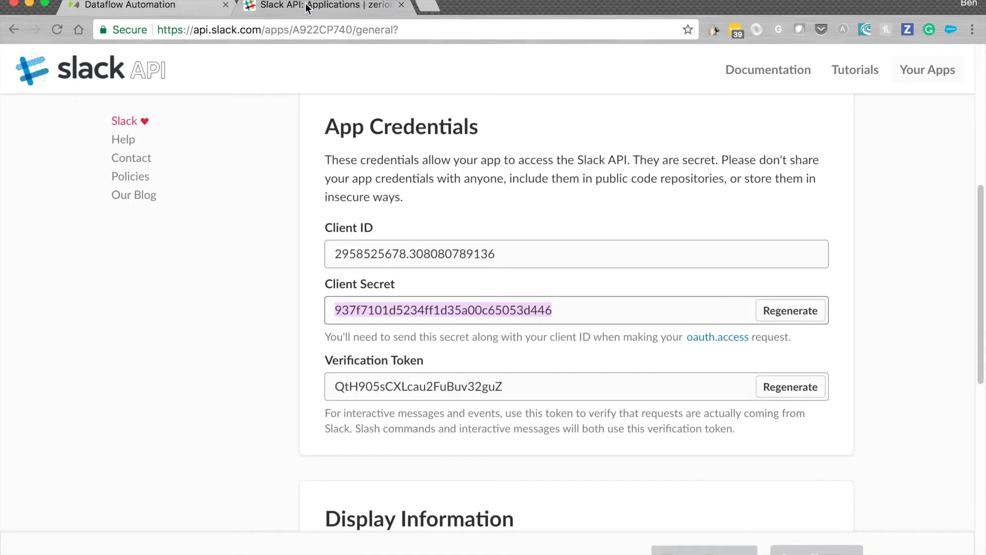
{"action": "left_click", "coordinate": [196, 7]}
{"action": "scroll", "coordinate": [298, 421], "scroll_direction": "down", "scroll_amount": 3}
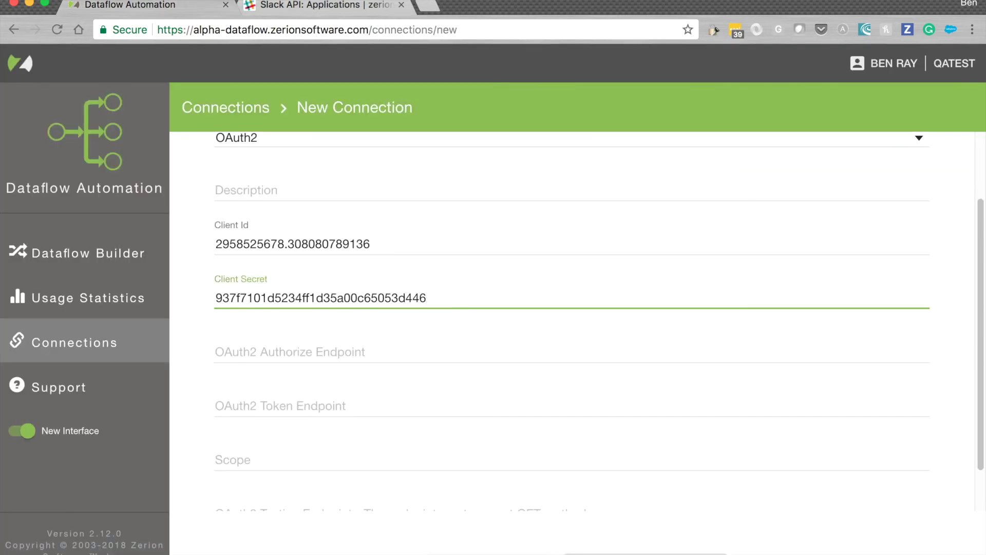
{"action": "key", "text": "super+Tab"}
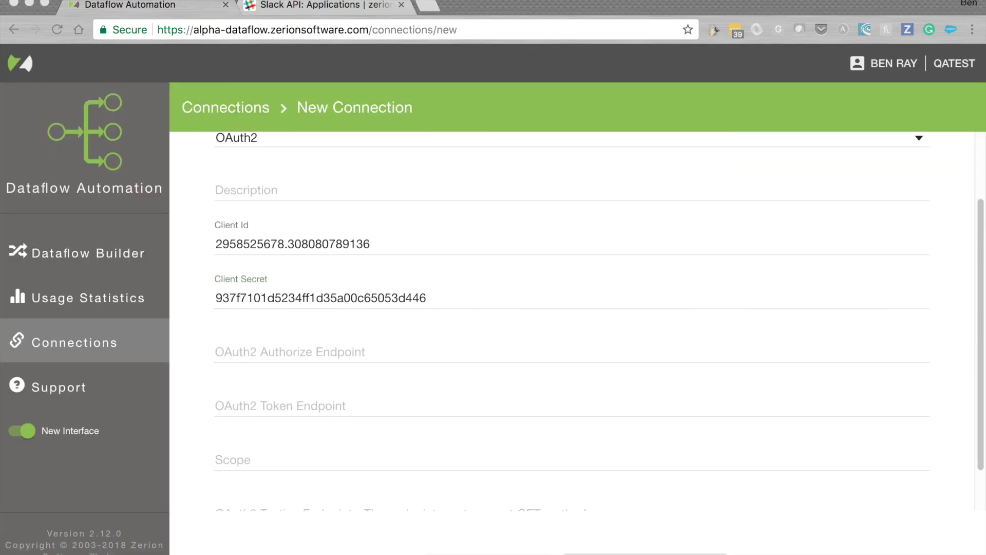
{"action": "key", "text": "super+Tab"}
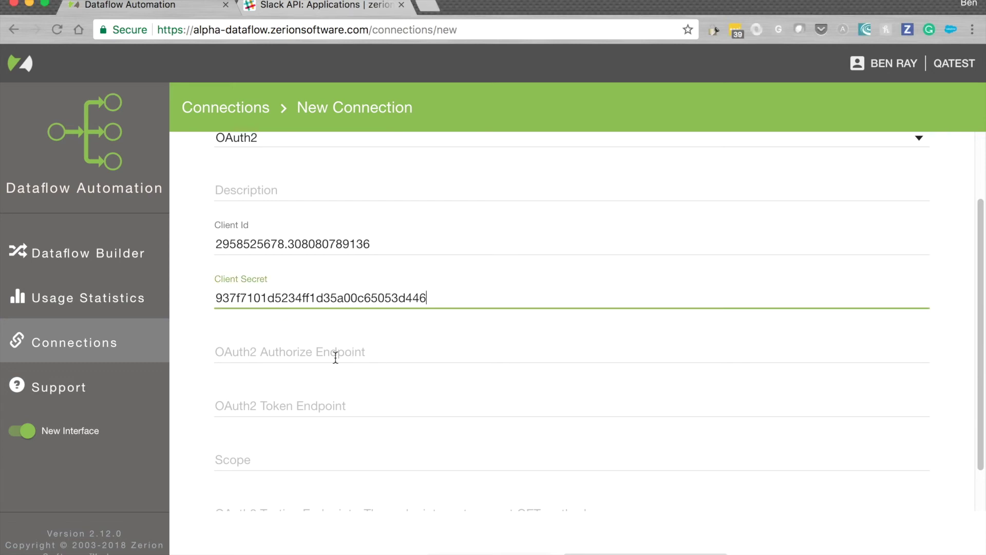
{"action": "left_click", "coordinate": [334, 355]}
{"action": "type", "text": "https://slack.com/oauth/authorize"}
{"action": "key", "text": "super+Tab"}
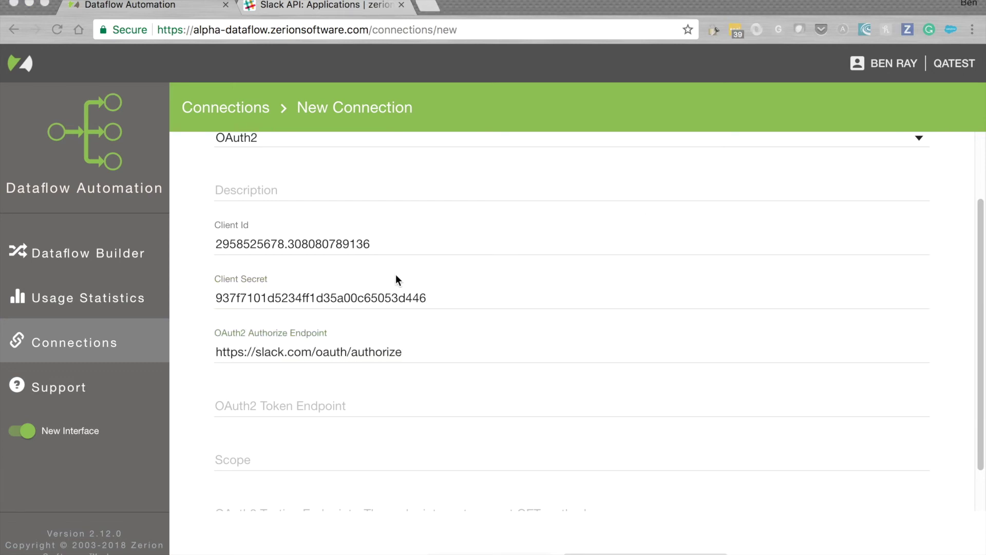
{"action": "key", "text": "super+Tab"}
{"action": "left_click", "coordinate": [301, 405]}
{"action": "key", "text": "super+v"}
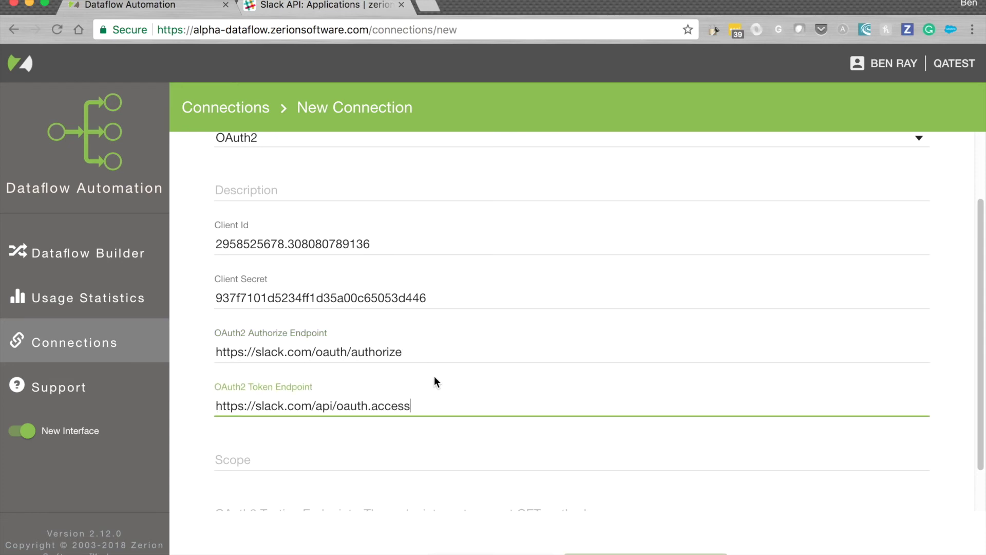
Step: Set the connection's Scope to channels:history, matching the permission scope of the Slack app
{"action": "scroll", "coordinate": [429, 346], "scroll_direction": "down", "scroll_amount": 2}
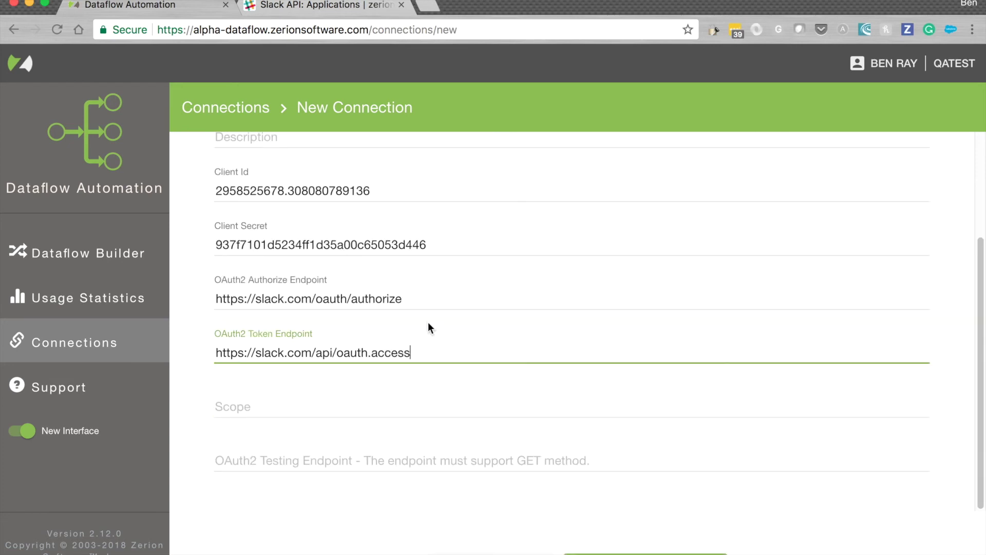
{"action": "left_click", "coordinate": [313, 406]}
{"action": "key", "text": "super+Tab"}
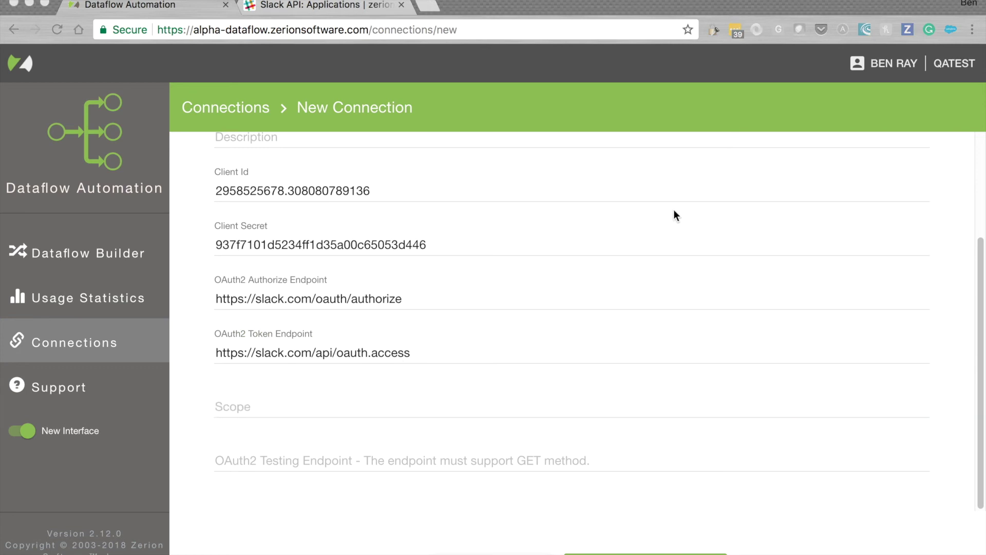
{"action": "left_click", "coordinate": [349, 5]}
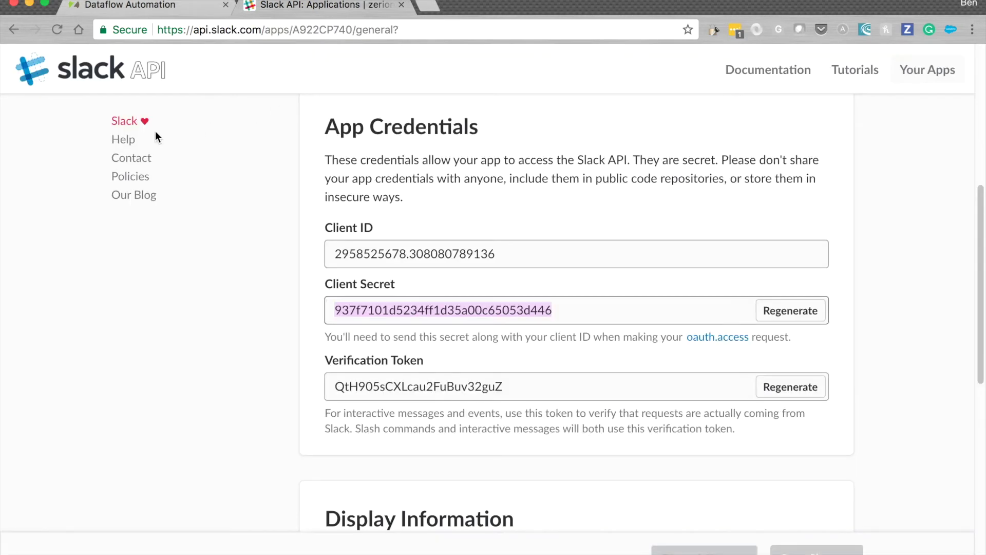
{"action": "scroll", "coordinate": [156, 131], "scroll_direction": "up", "scroll_amount": 7}
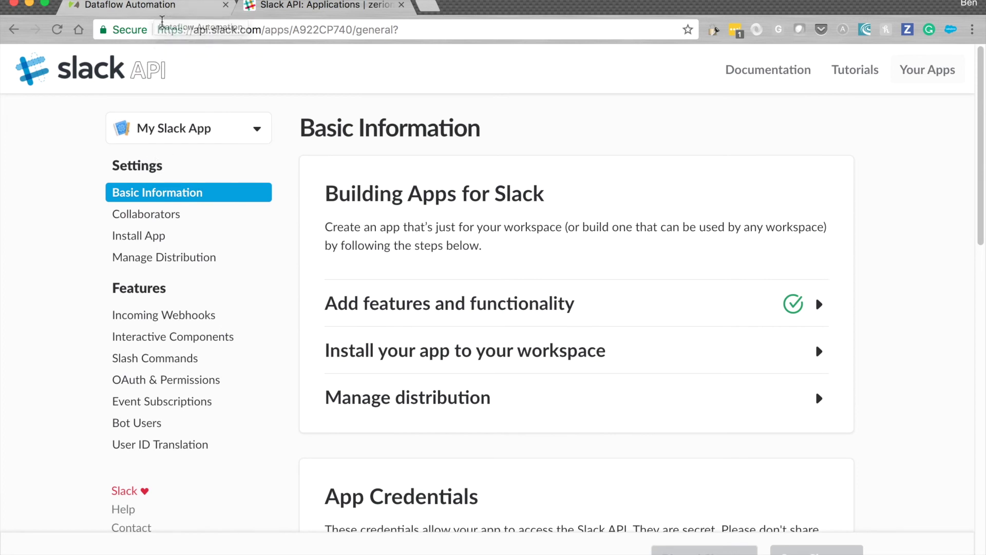
{"action": "left_click", "coordinate": [164, 6]}
{"action": "left_click", "coordinate": [387, 412]}
{"action": "type", "text": "channels:history"}
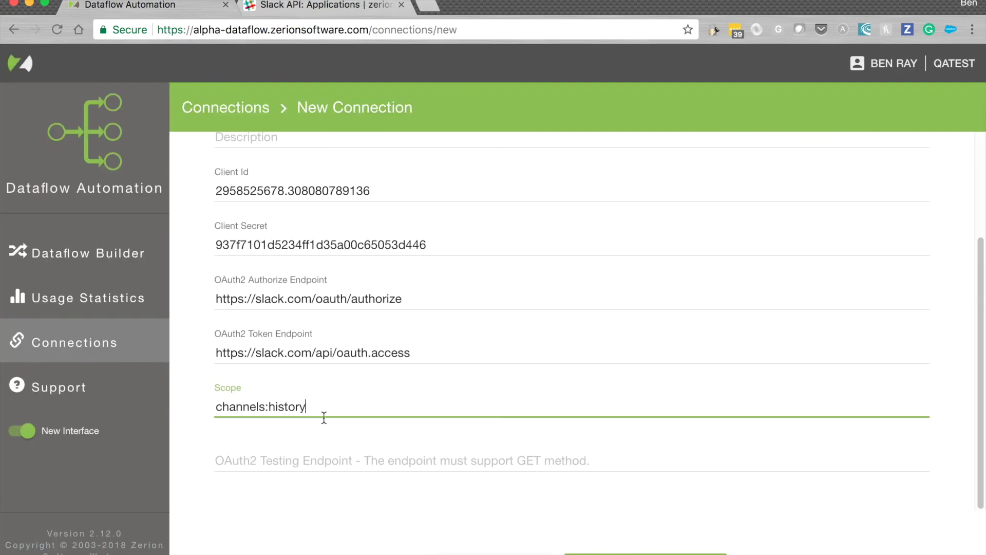
{"action": "double_click", "coordinate": [249, 405]}
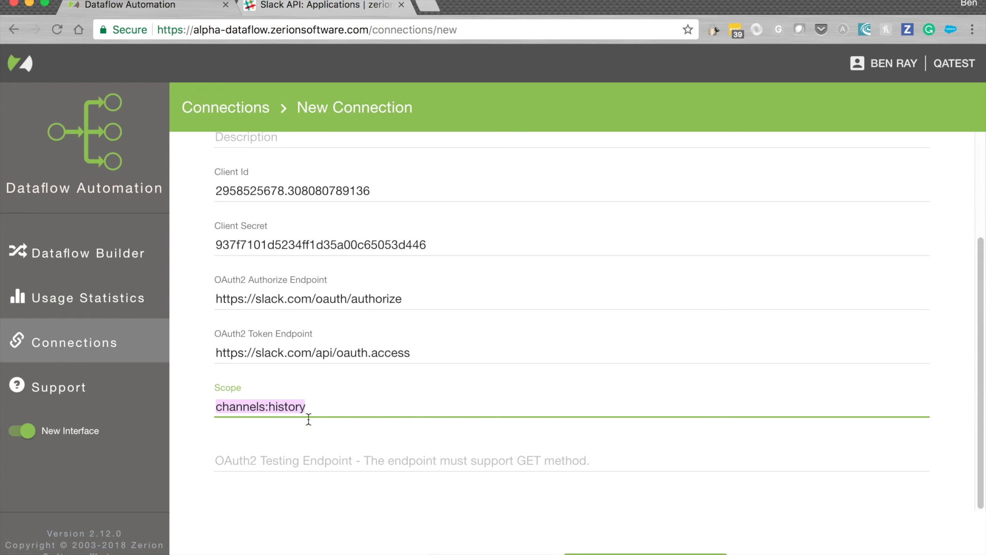
{"action": "key", "text": "super+Tab"}
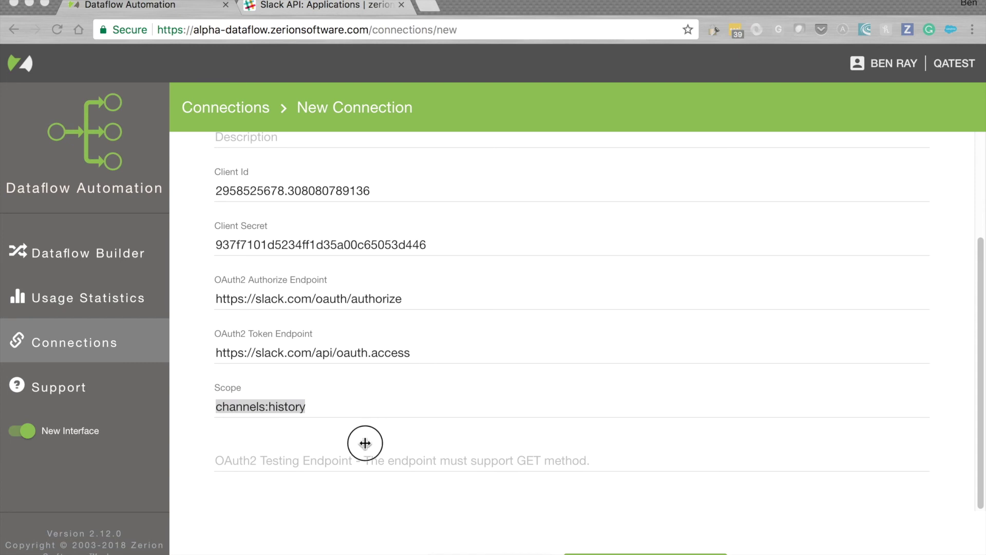
{"action": "left_click", "coordinate": [427, 444]}
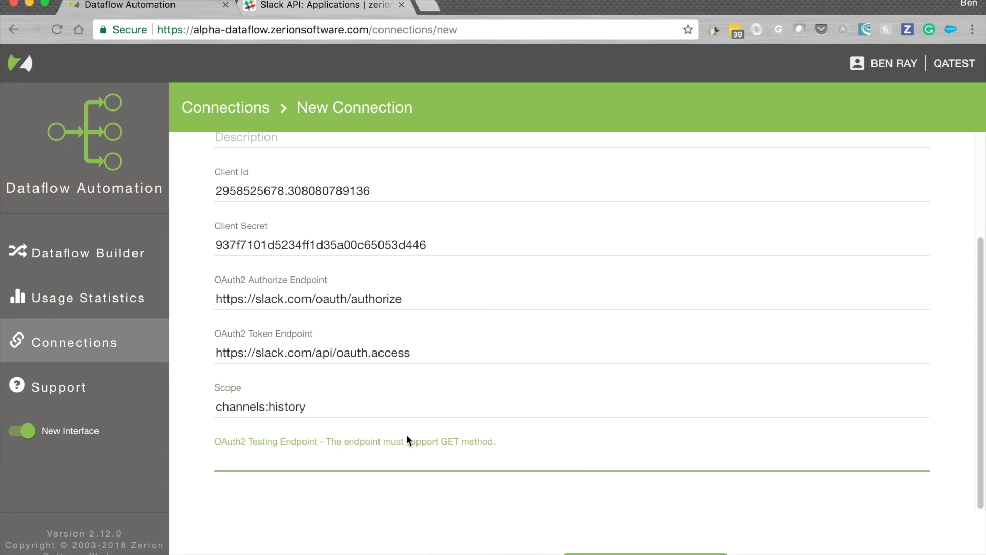
{"action": "double_click", "coordinate": [454, 442]}
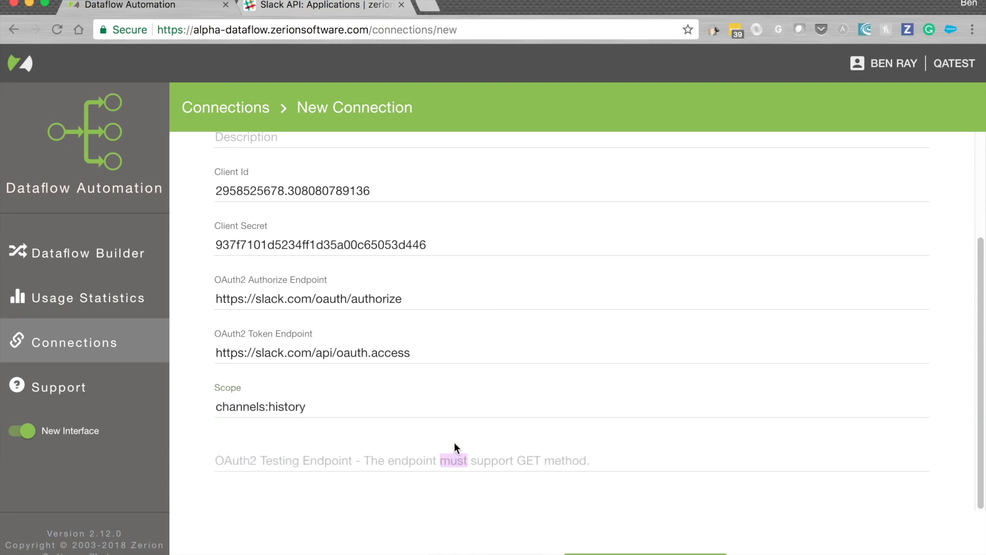
{"action": "left_click", "coordinate": [497, 461]}
{"action": "type", "text": "https://slack.com/api/channels.history"}
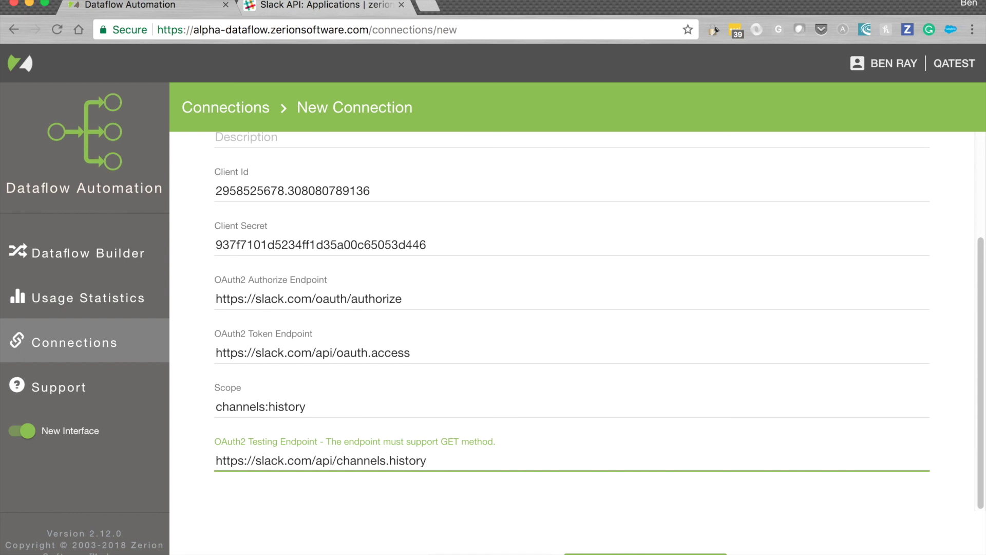
Step: Submit the new connection and authorize My Slack App to access the zerion workspace
{"action": "left_click", "coordinate": [660, 553]}
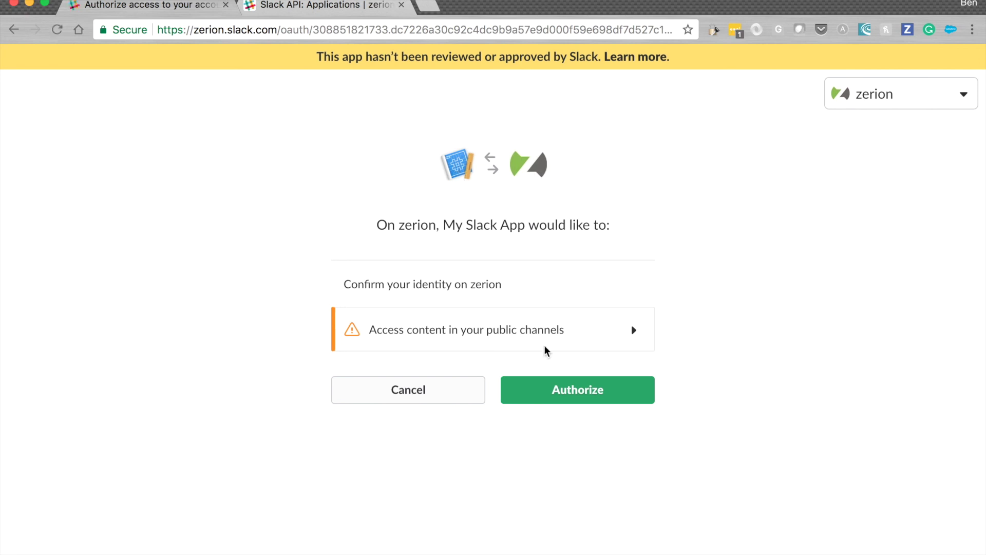
{"action": "left_click", "coordinate": [565, 390]}
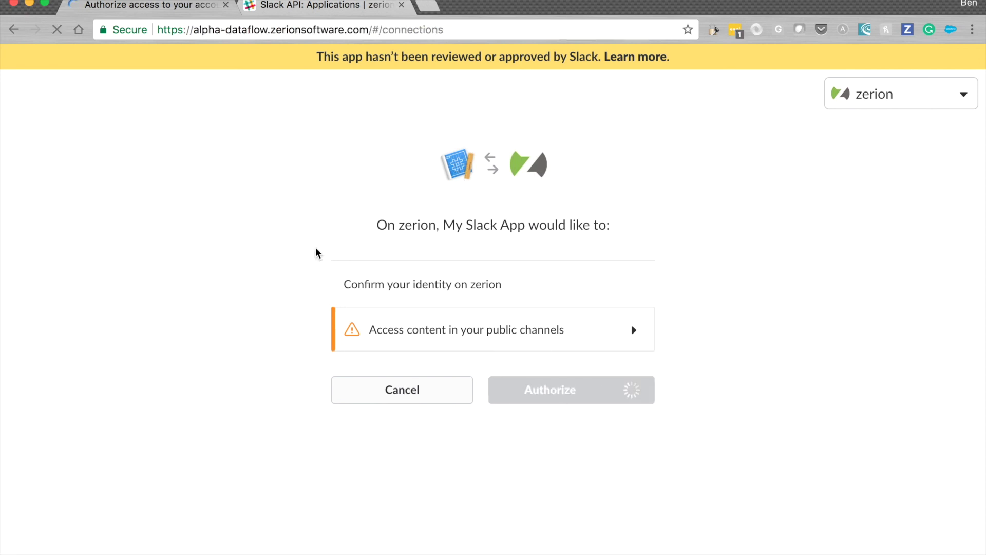